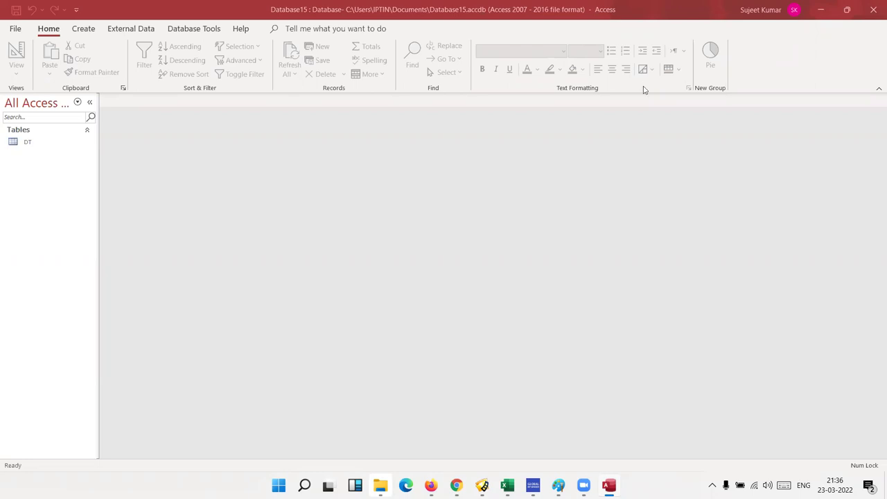
# Show the Database Tools ribbon commands and select the DT table.
pyautogui.click(193, 29)
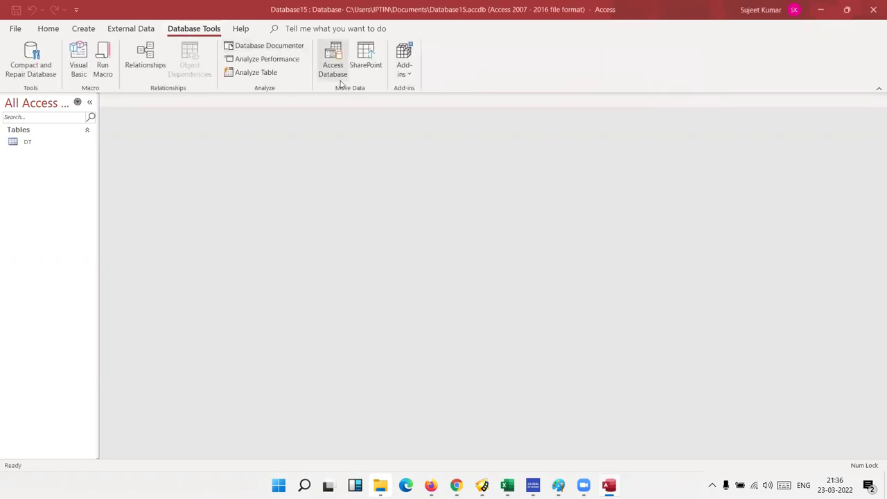
pyautogui.click(68, 147)
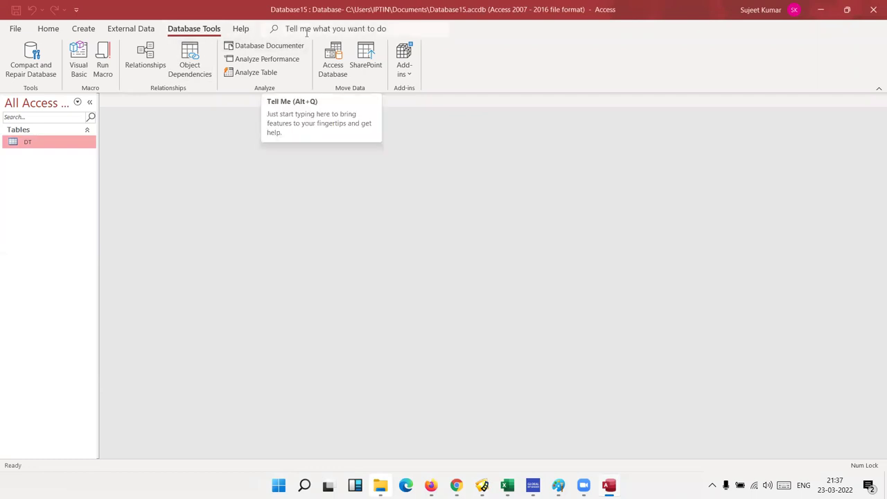
# Collapse Database Tools in Access Options' Customize Ribbon list, close without saving, and show the Create commands.
pyautogui.click(16, 28)
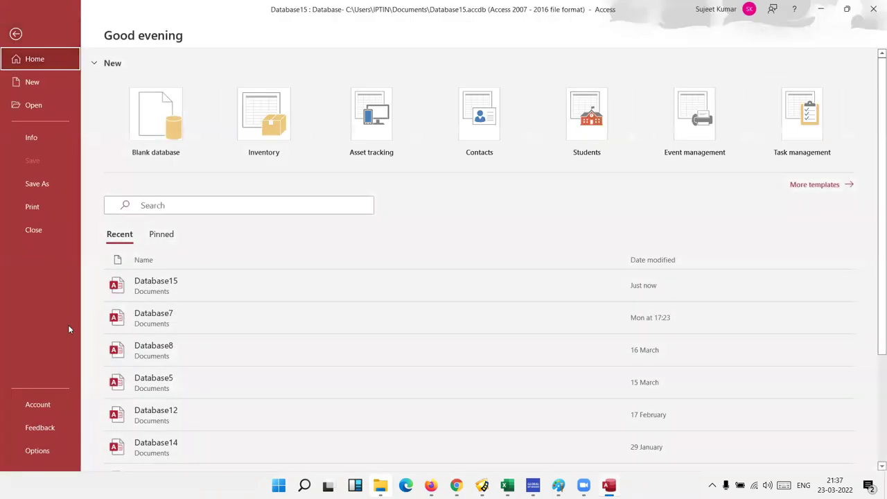
pyautogui.click(37, 450)
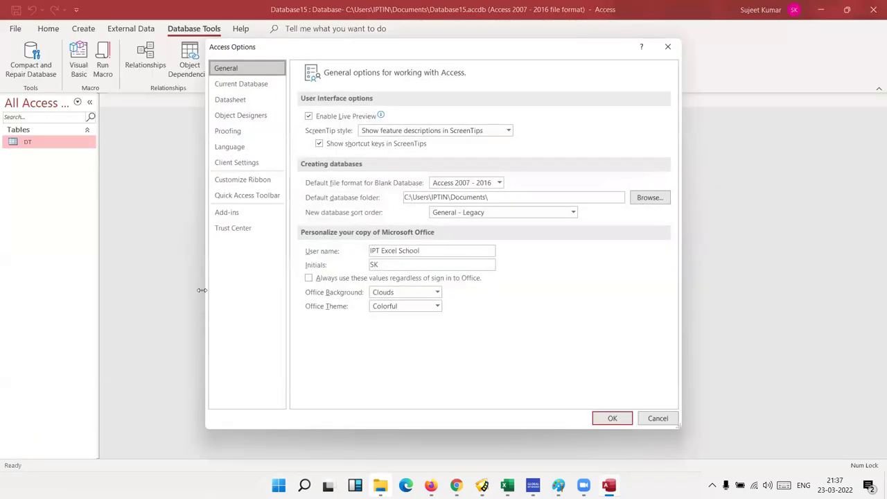
pyautogui.click(242, 180)
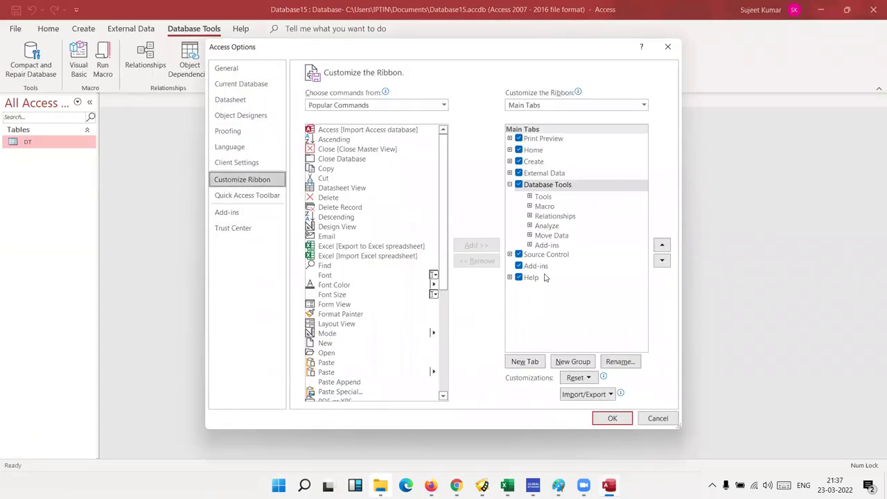
pyautogui.click(510, 185)
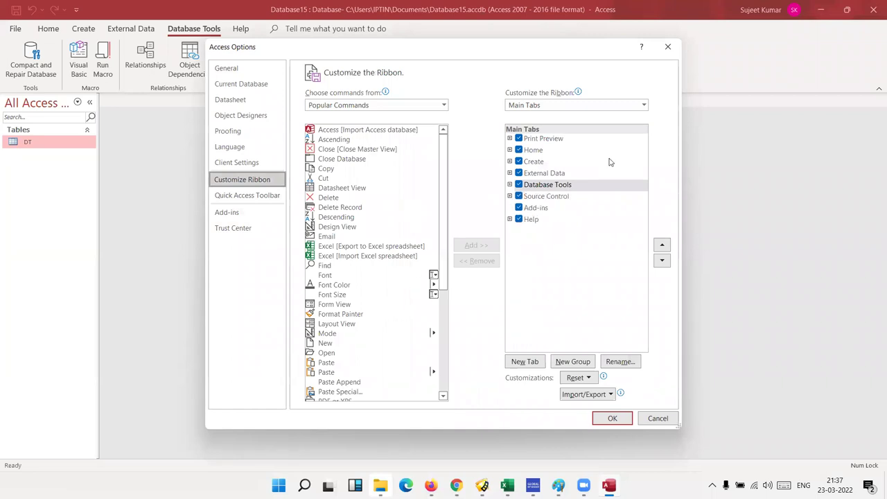
pyautogui.click(668, 47)
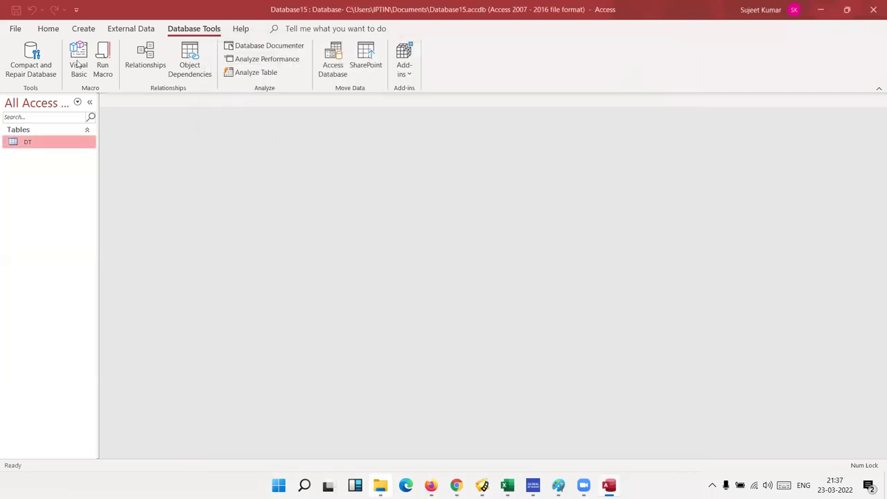
pyautogui.click(83, 29)
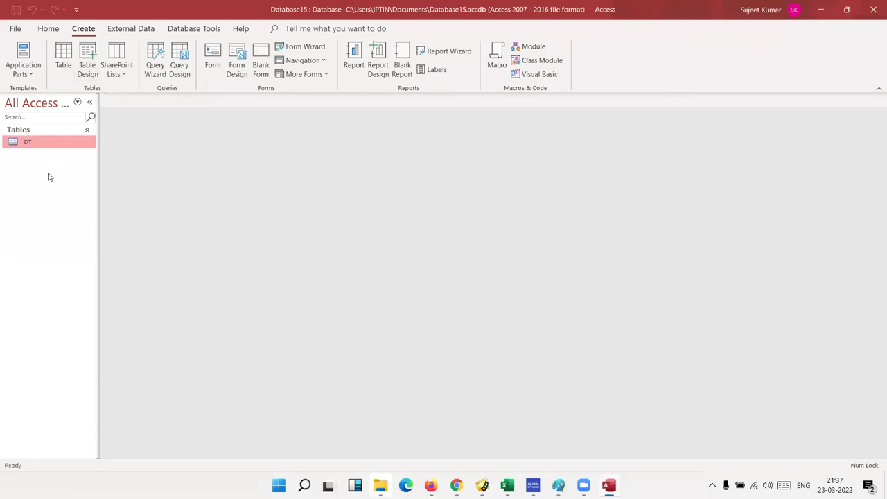
# Create a blank Form Design form and resize its Detail area to about 15.8 cm by 6 cm.
pyautogui.click(236, 71)
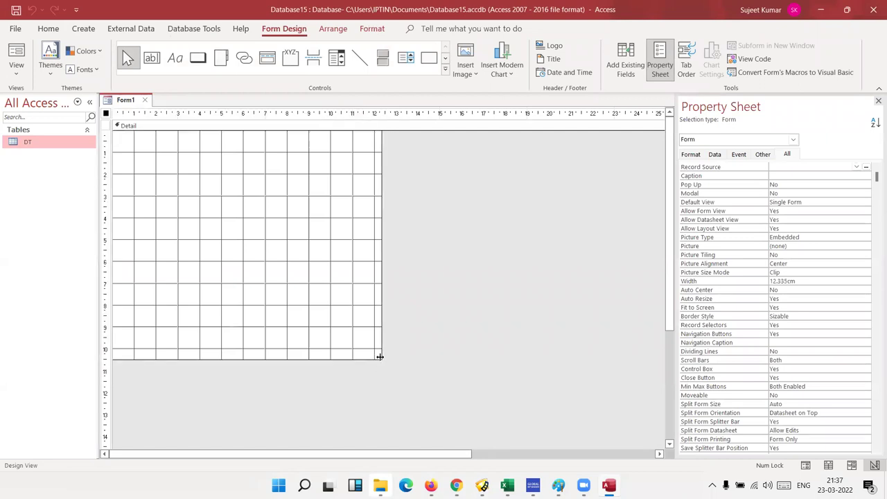
pyautogui.moveTo(380, 357)
pyautogui.mouseDown()
pyautogui.moveTo(494, 267)
pyautogui.moveTo(457, 262)
pyautogui.mouseUp()
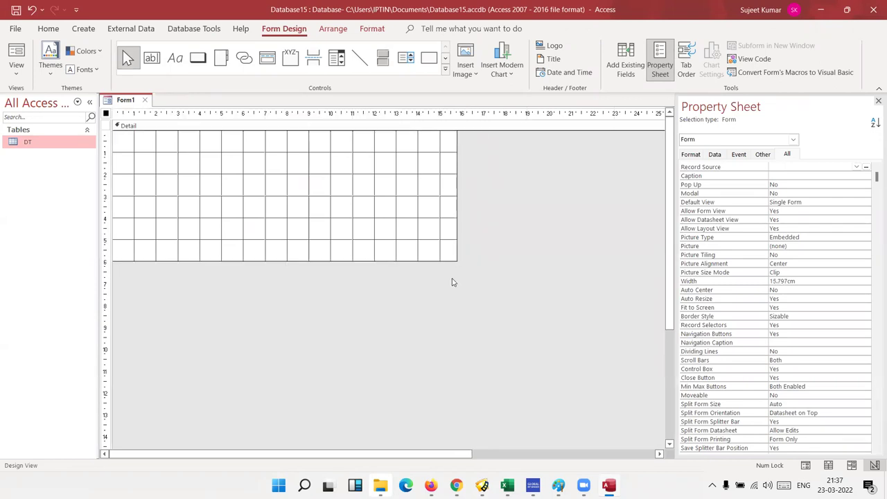
pyautogui.click(309, 201)
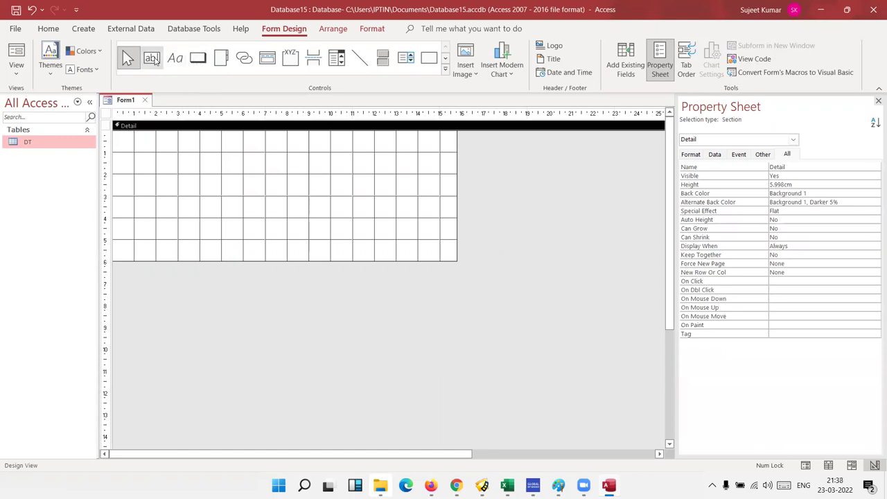
# Draw the first text box near the top and caption its label MRP.
pyautogui.click(152, 59)
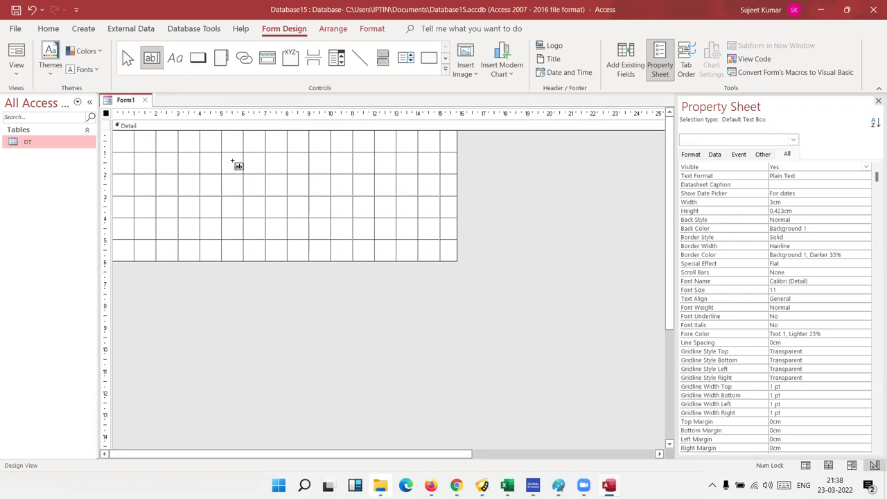
pyautogui.moveTo(232, 161); pyautogui.dragTo(333, 174)
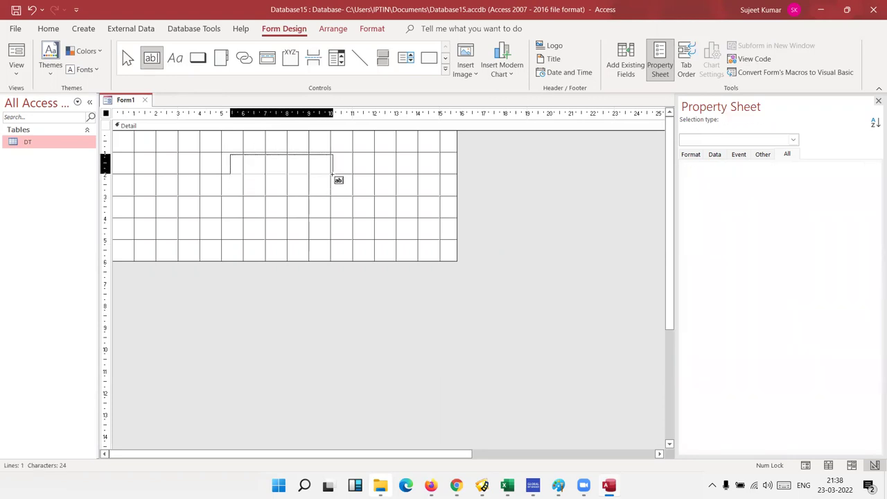
pyautogui.click(178, 164)
pyautogui.click(179, 165)
pyautogui.doubleClick(179, 161)
pyautogui.write('MRP')
pyautogui.click(192, 166)
pyautogui.click(168, 157)
pyautogui.moveTo(166, 156); pyautogui.dragTo(197, 156)
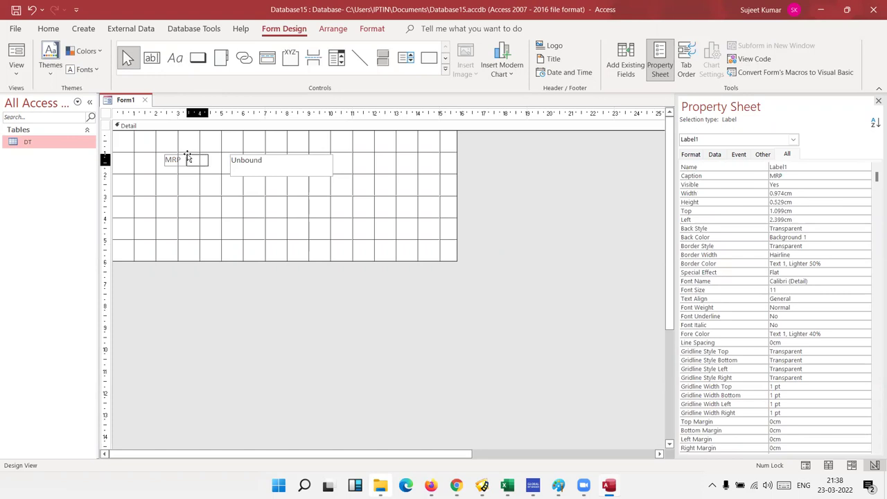
pyautogui.click(197, 200)
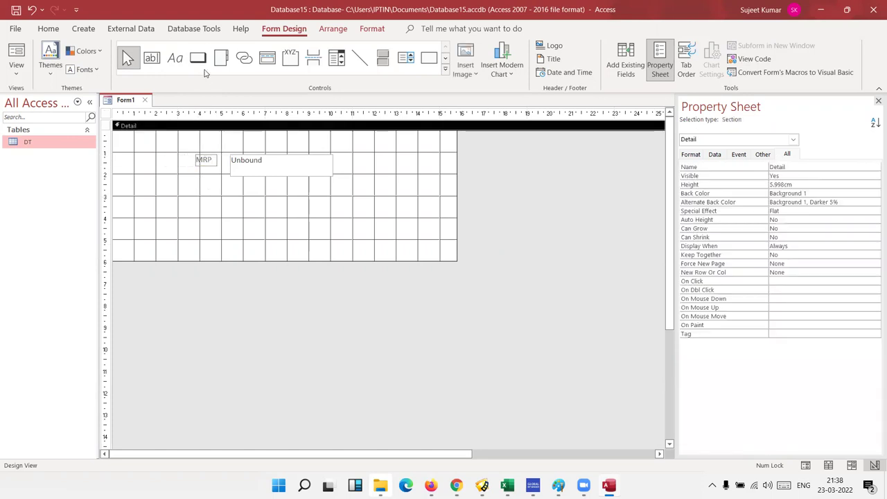
# Draw a second text box below it, caption its label Qty, and align it.
pyautogui.click(151, 58)
pyautogui.moveTo(232, 185); pyautogui.dragTo(339, 206)
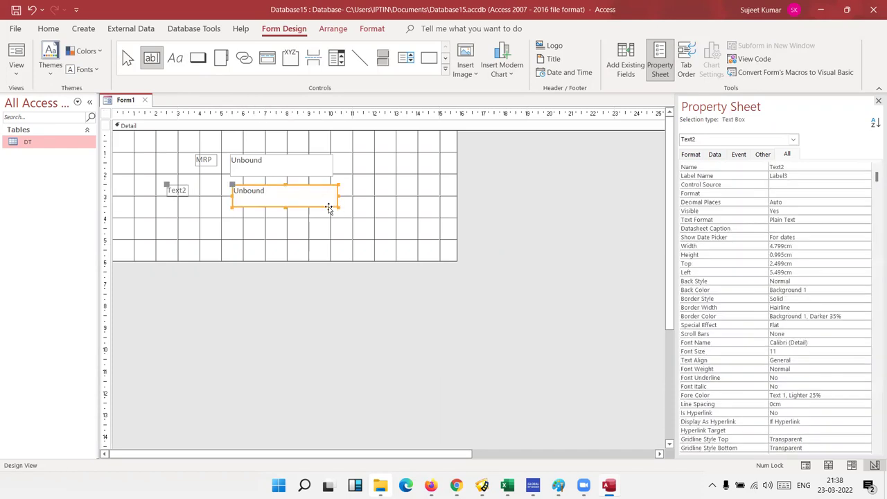
pyautogui.click(177, 190)
pyautogui.click(177, 190)
pyautogui.doubleClick(178, 190)
pyautogui.write('Qty')
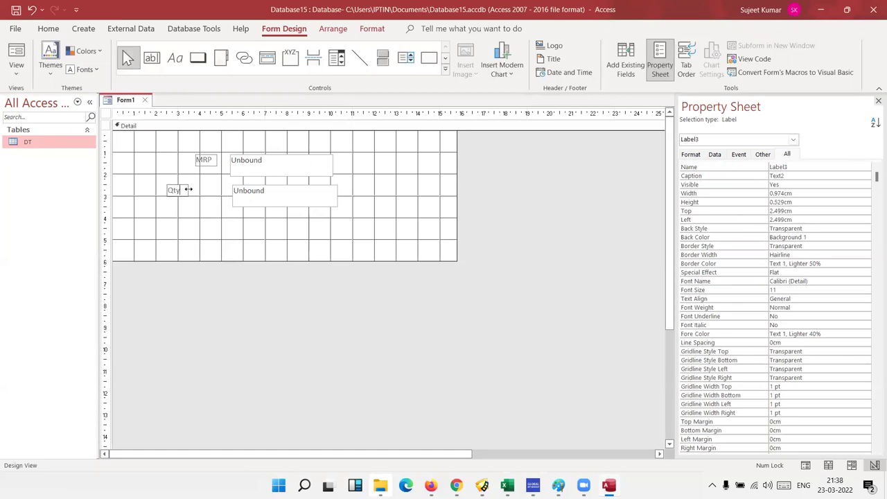
pyautogui.click(191, 212)
pyautogui.click(174, 196)
pyautogui.moveTo(174, 196); pyautogui.dragTo(197, 194)
pyautogui.click(229, 228)
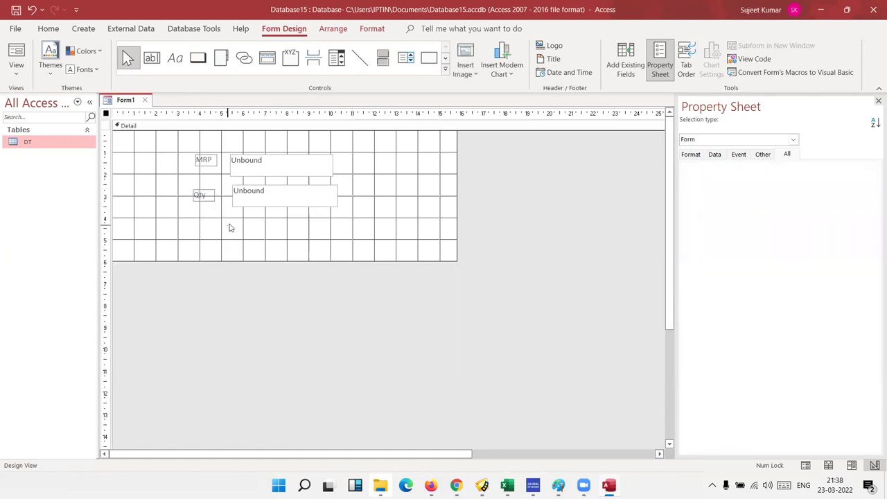
pyautogui.click(238, 190)
pyautogui.moveTo(232, 192); pyautogui.dragTo(230, 195)
pyautogui.click(244, 237)
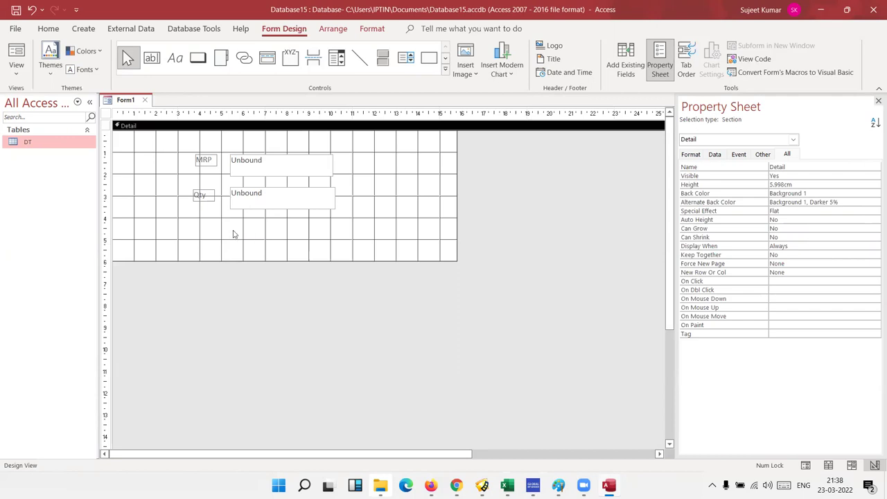
# Draw a third text box under the others and caption its label amt.
pyautogui.click(151, 58)
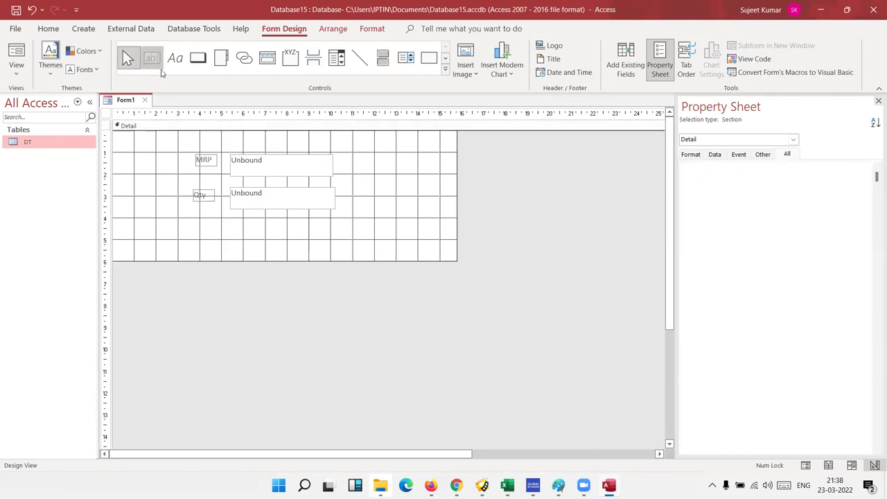
pyautogui.moveTo(250, 224)
pyautogui.mouseDown()
pyautogui.moveTo(272, 246)
pyautogui.moveTo(330, 246)
pyautogui.mouseUp()
pyautogui.moveTo(205, 230); pyautogui.dragTo(226, 231)
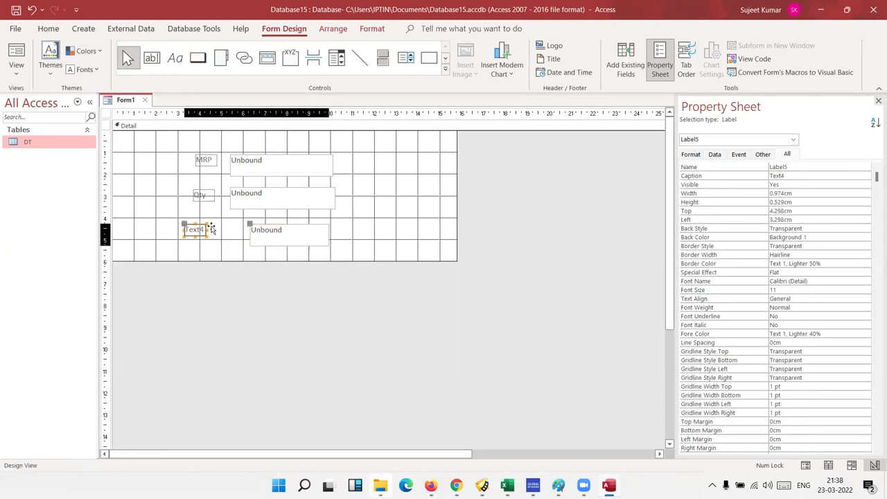
pyautogui.doubleClick(226, 232)
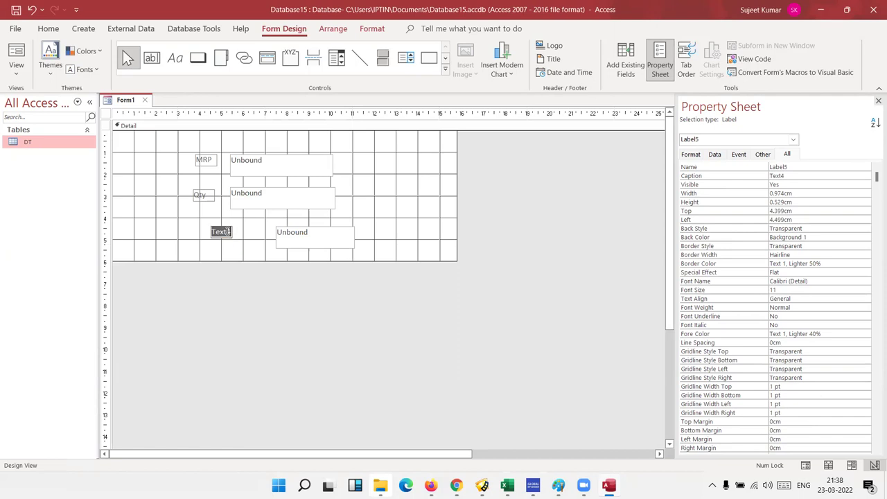
pyautogui.write('Qty')
pyautogui.click(264, 256)
pyautogui.click(278, 232)
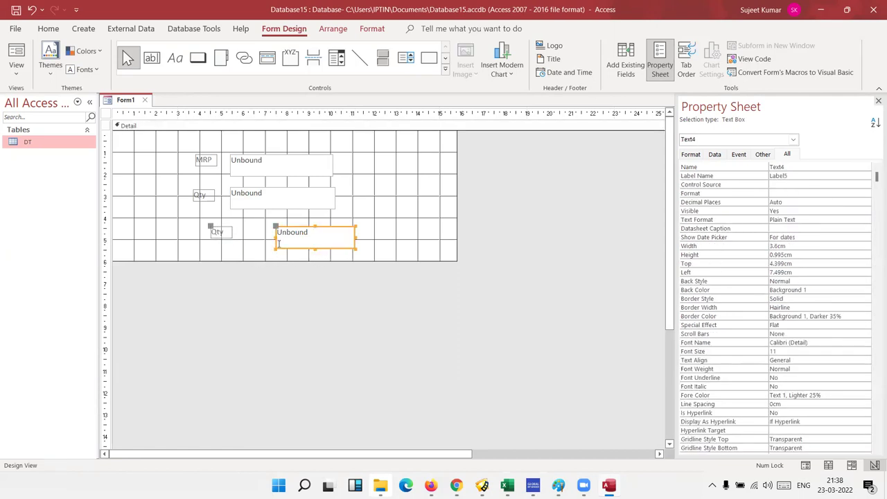
pyautogui.click(280, 224)
pyautogui.click(286, 242)
pyautogui.click(278, 224)
pyautogui.moveTo(282, 228); pyautogui.dragTo(248, 226)
pyautogui.click(185, 228)
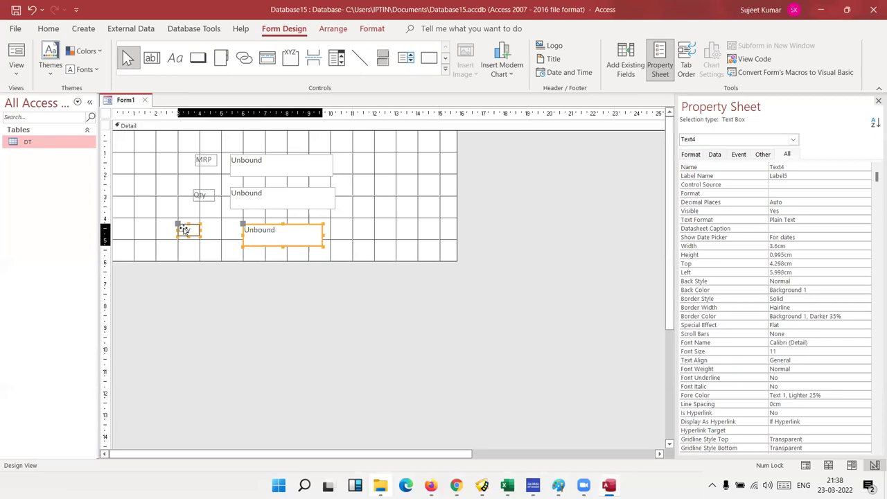
pyautogui.doubleClick(185, 229)
pyautogui.write('amt')
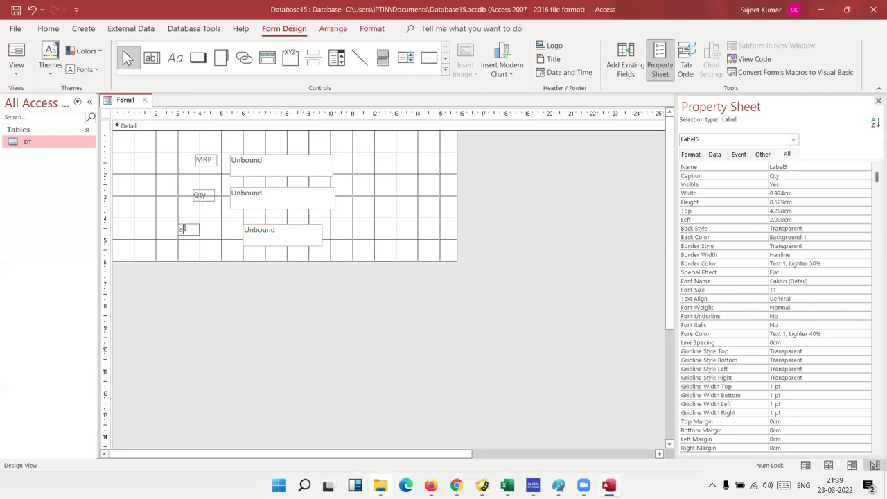
pyautogui.click(372, 220)
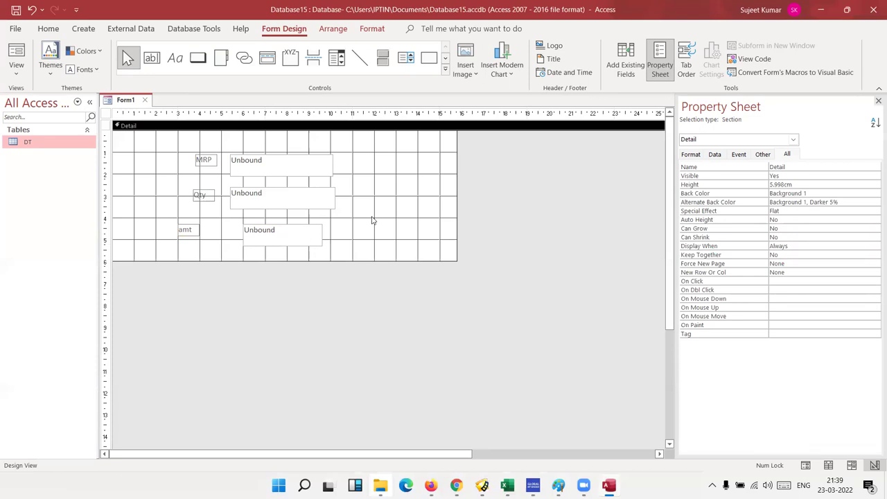
# Open the Visual Basic editor maximized and insert a new module.
pyautogui.hotkey('alt', 'F11')
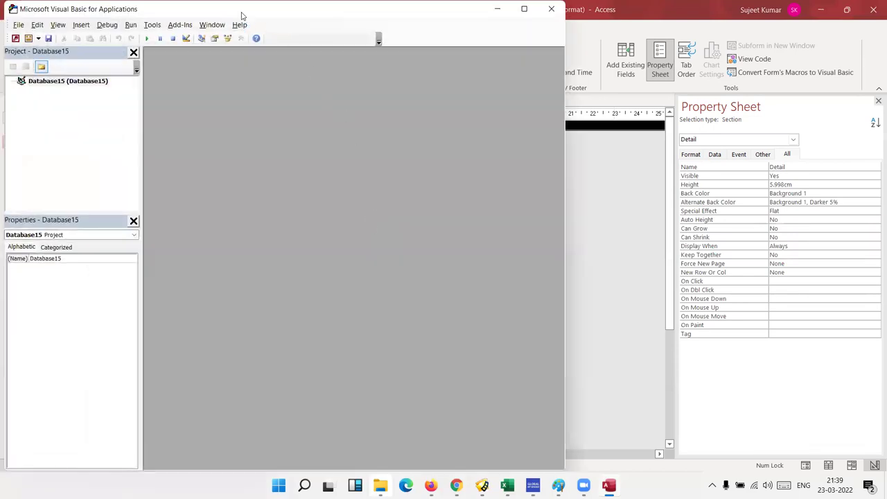
pyautogui.doubleClick(241, 11)
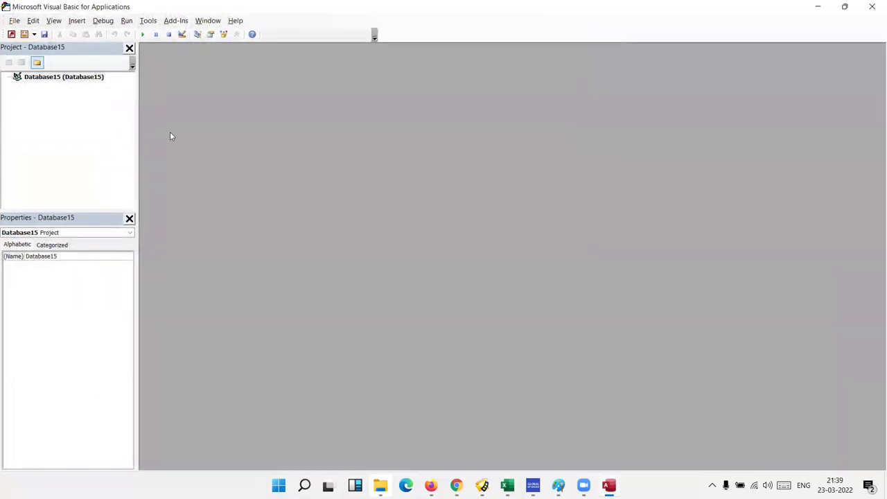
pyautogui.click(77, 21)
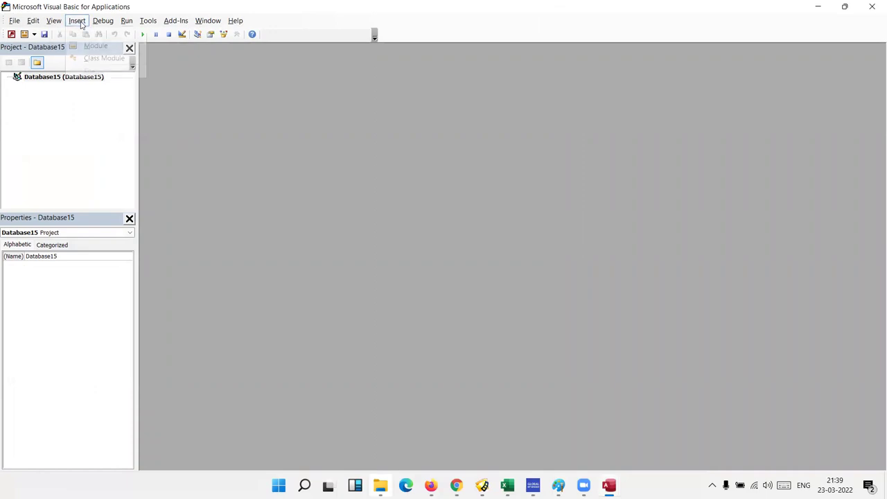
pyautogui.click(90, 45)
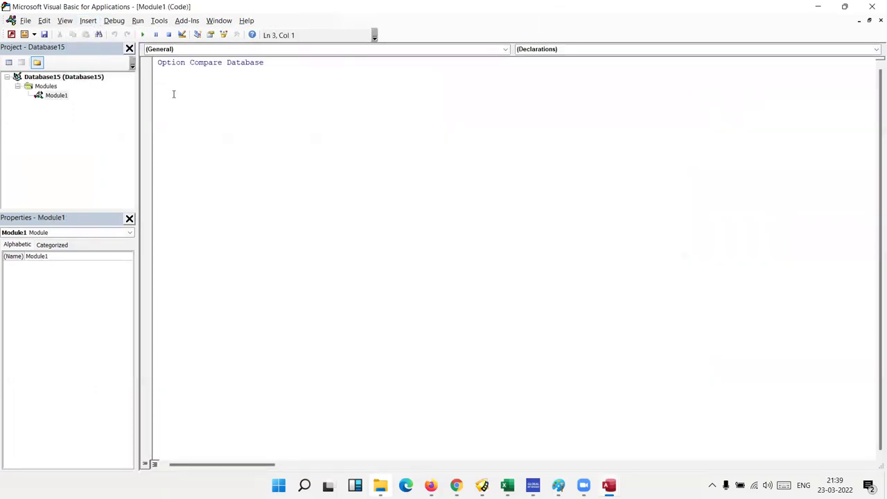
# Write an empty Sub amtc() procedure and return to the Access form design.
pyautogui.write('sub rr')
pyautogui.press('BackSpace')
pyautogui.press('BackSpace')
pyautogui.write('amt')
pyautogui.write('c')
pyautogui.write('()')
pyautogui.press('Return')
pyautogui.press('Return')
pyautogui.hotkey('alt', 'F11')
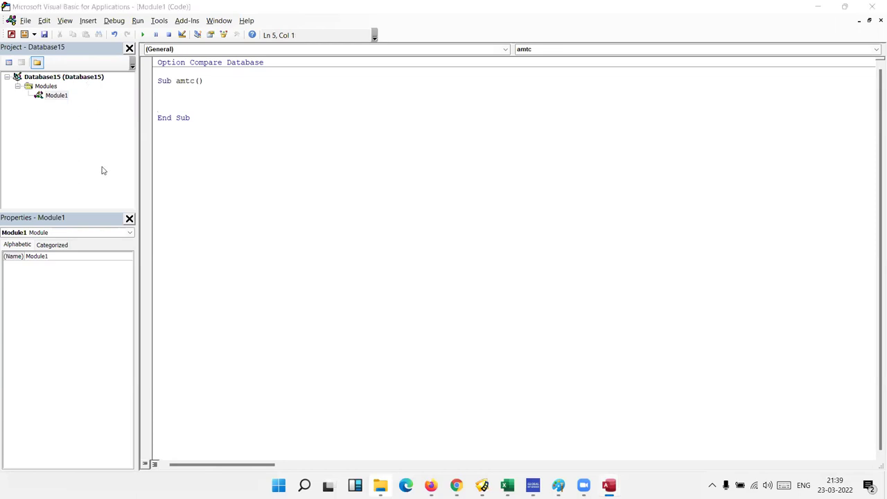
pyautogui.hotkey('alt', 'F11')
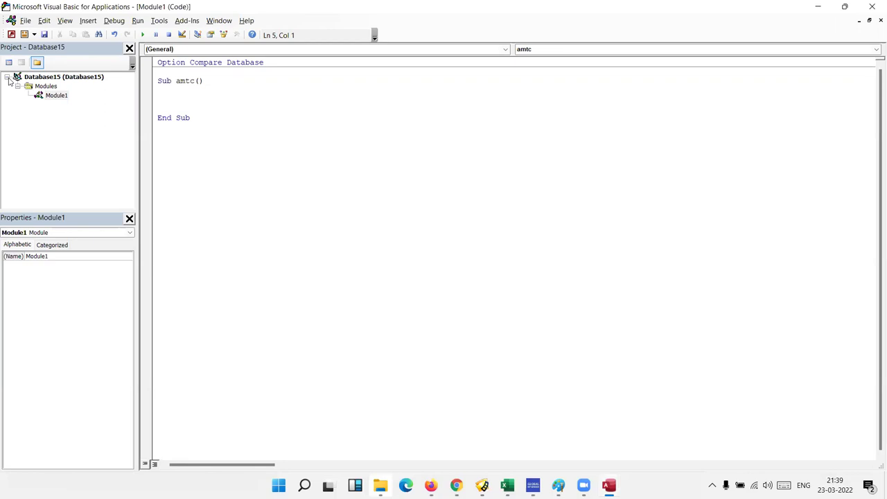
pyautogui.click(6, 77)
pyautogui.click(7, 77)
pyautogui.hotkey('alt', 'Tab')
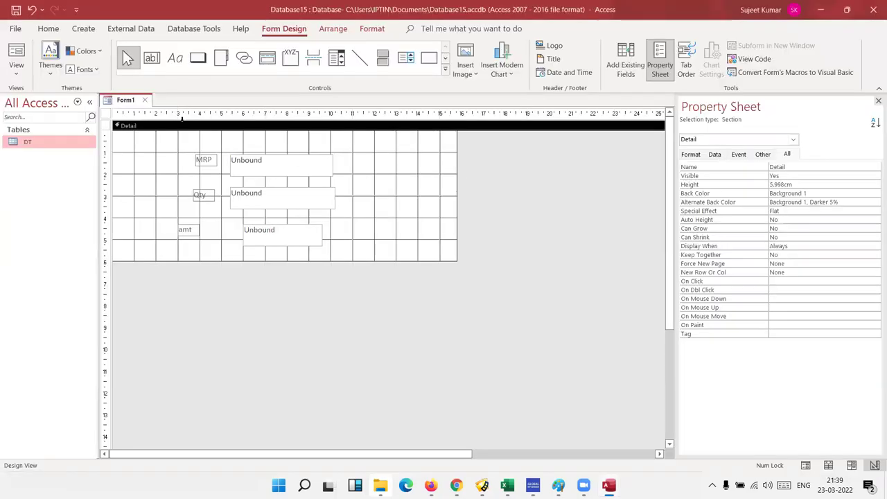
# Save Form1's design under the name Form1, close it, and return to the VBA editor.
pyautogui.click(145, 100)
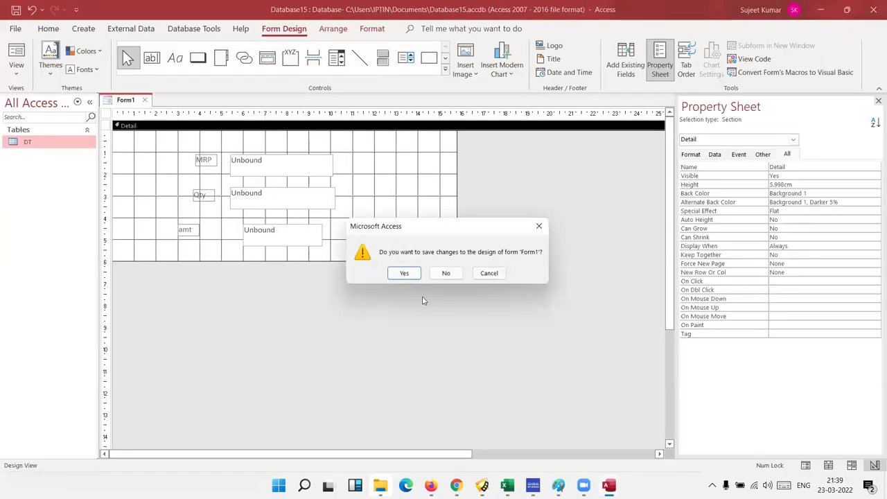
pyautogui.click(405, 273)
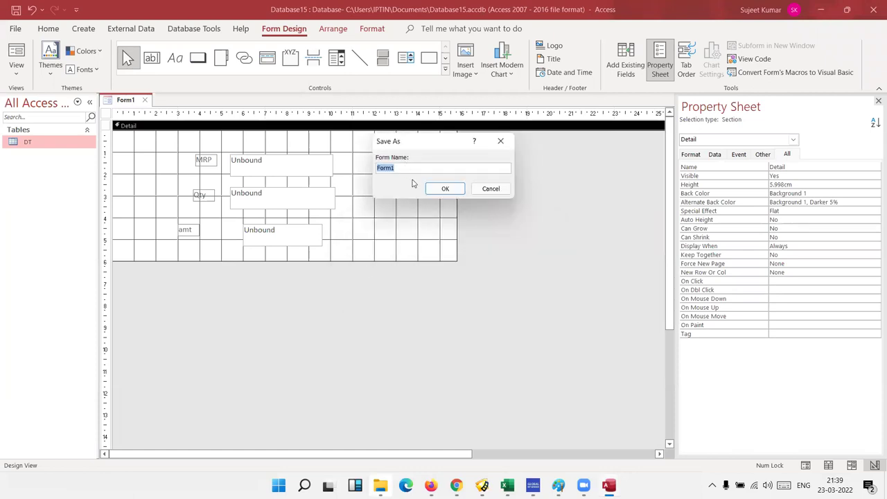
pyautogui.click(441, 187)
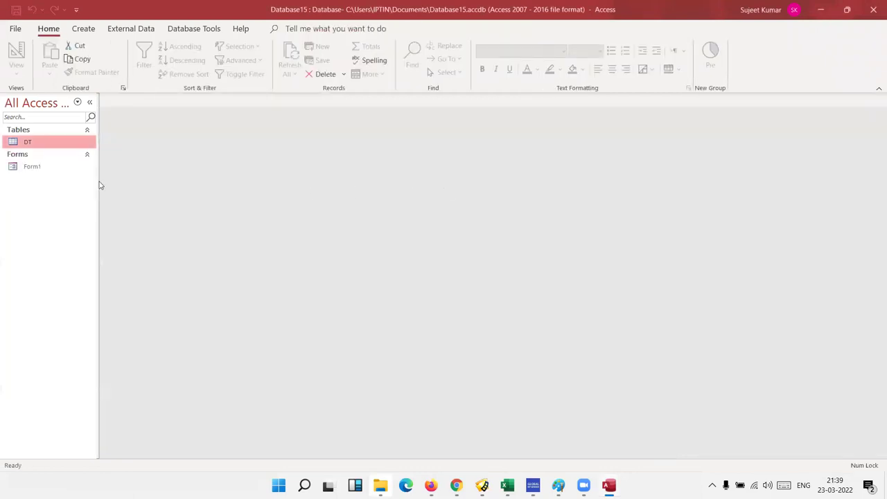
pyautogui.hotkey('alt', 'F11')
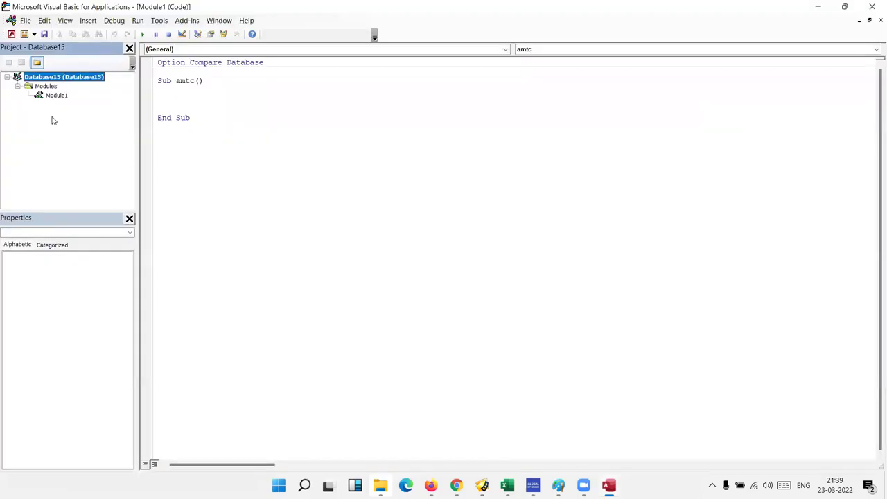
# Try typing a forms Form1 reference inside amtc's body, then erase it.
pyautogui.click(7, 77)
pyautogui.click(181, 106)
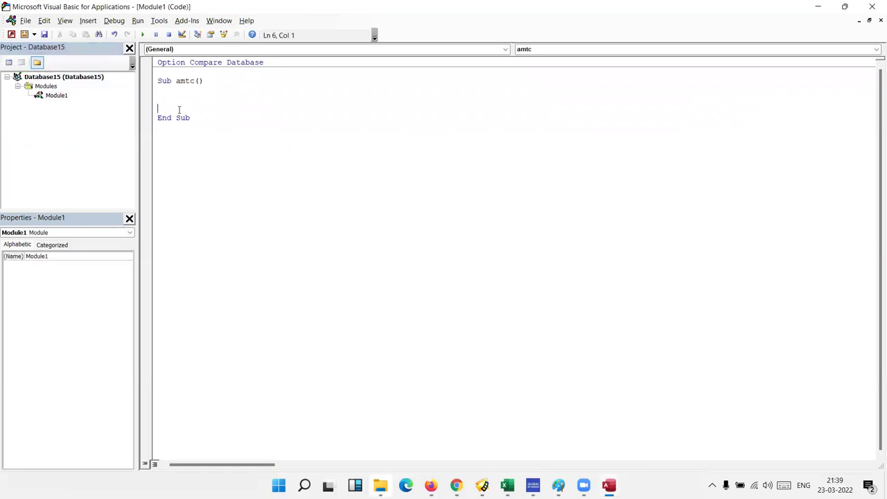
pyautogui.press('Return')
pyautogui.press('Up')
pyautogui.write('form')
pyautogui.write('s')
pyautogui.write('.f')
pyautogui.press('BackSpace')
pyautogui.press('BackSpace')
pyautogui.write('Foml')
pyautogui.press('BackSpace')
pyautogui.press('BackSpace')
pyautogui.press('BackSpace')
pyautogui.write('rm.')
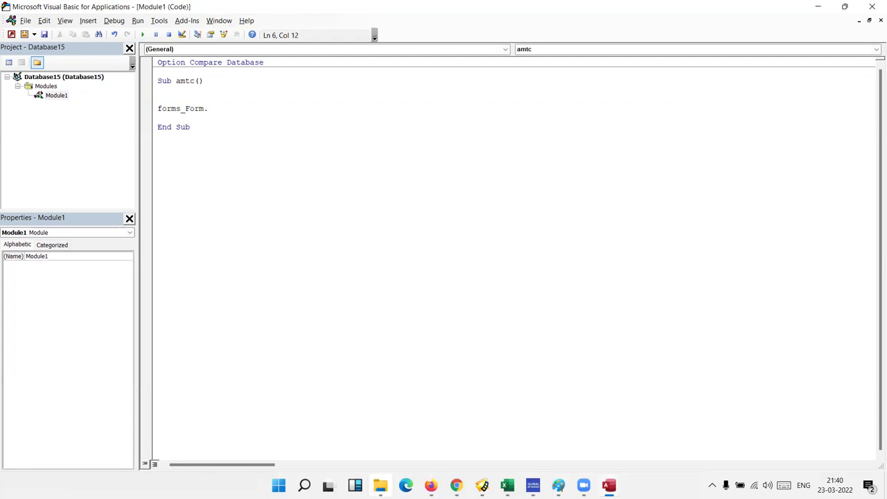
pyautogui.press('BackSpace')
pyautogui.press('BackSpace')
pyautogui.press('BackSpace')
pyautogui.press('BackSpace')
pyautogui.press('BackSpace')
# Restore the editor window and delete the entire amtc procedure.
pyautogui.press('super+Down')
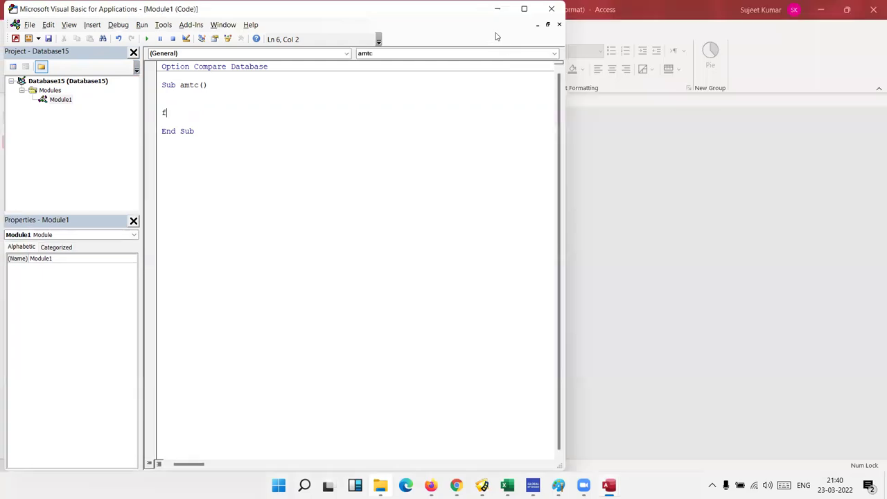
pyautogui.moveTo(203, 184); pyautogui.dragTo(142, 118)
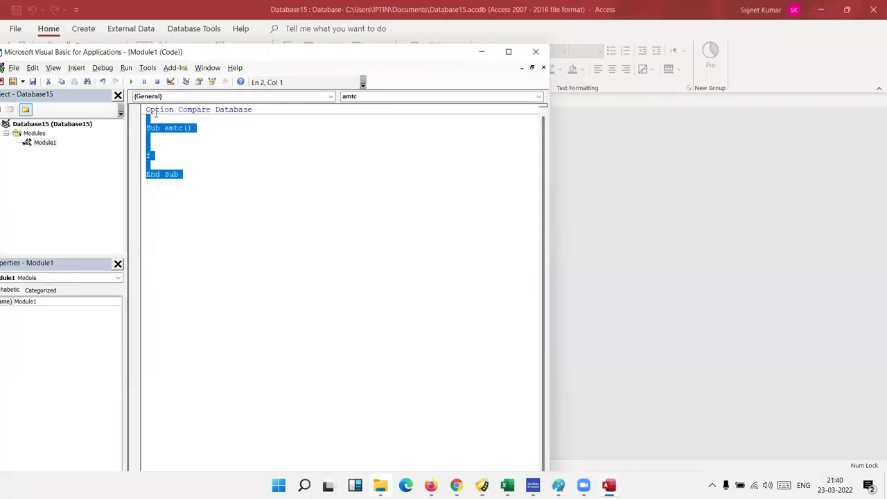
pyautogui.press('Delete')
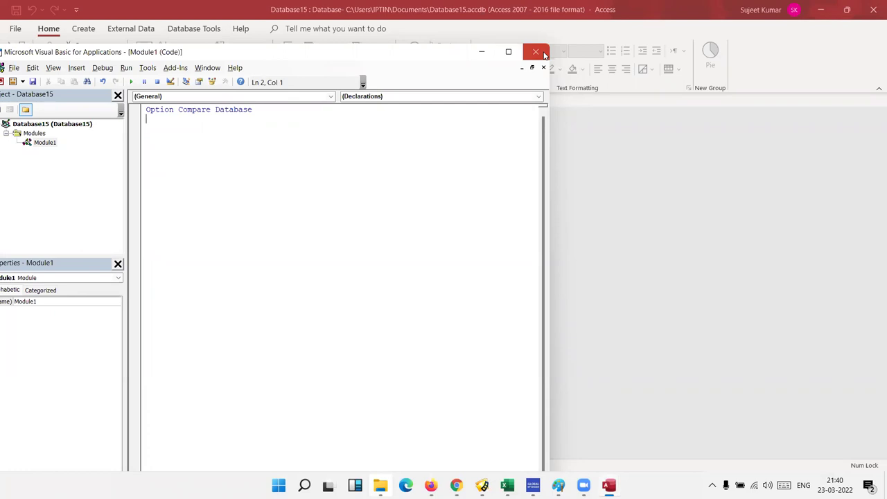
# Close the VBA editor, preview Form1, then reopen it in Design View with the Qty box selected.
pyautogui.click(536, 52)
pyautogui.click(50, 168)
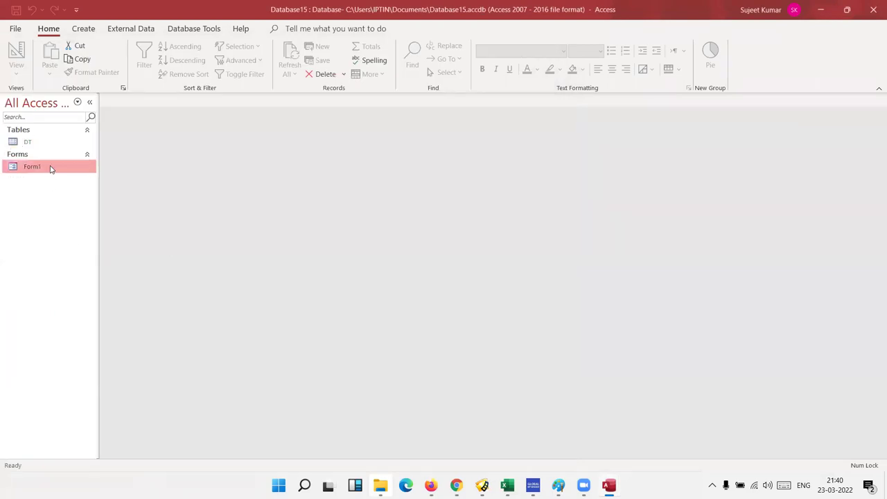
pyautogui.doubleClick(50, 169)
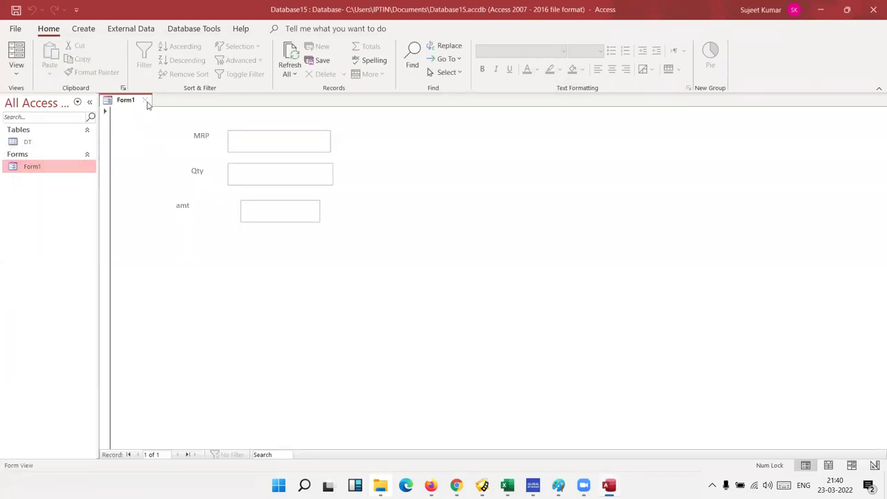
pyautogui.click(147, 103)
pyautogui.rightClick(47, 173)
pyautogui.click(84, 210)
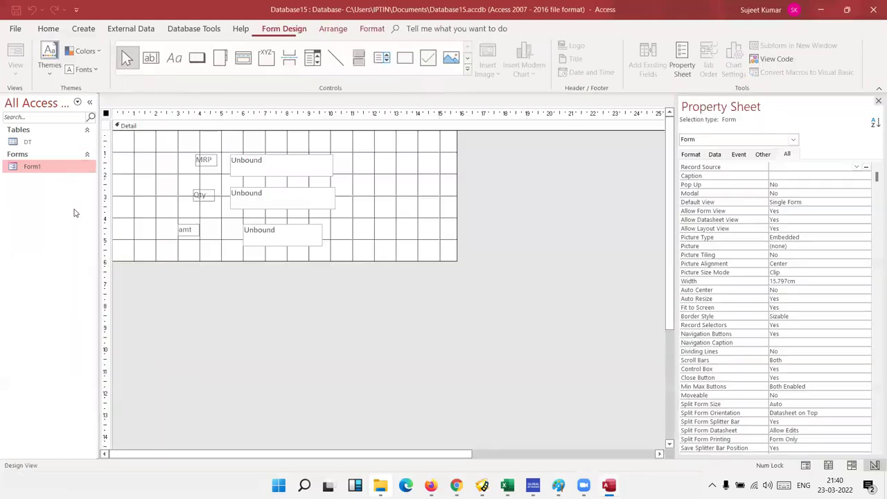
pyautogui.click(293, 240)
pyautogui.click(288, 208)
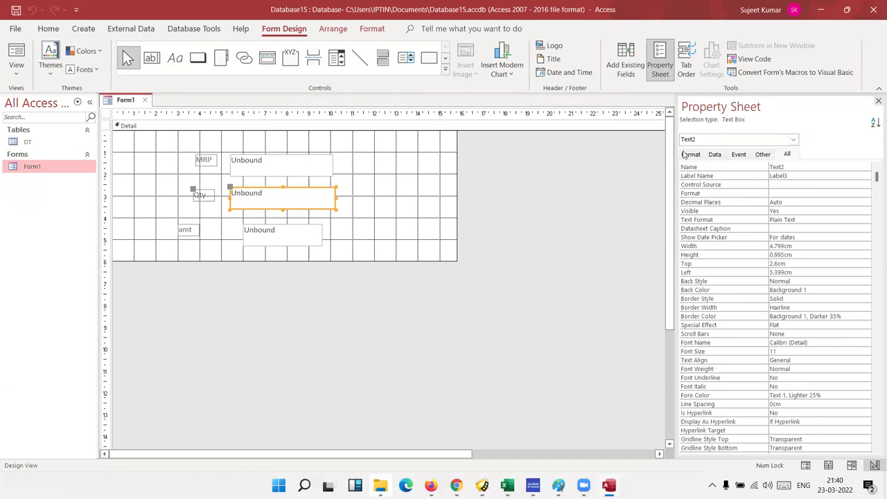
# Give the Qty box (Text2) a Code Builder event procedure for After Update.
pyautogui.click(741, 155)
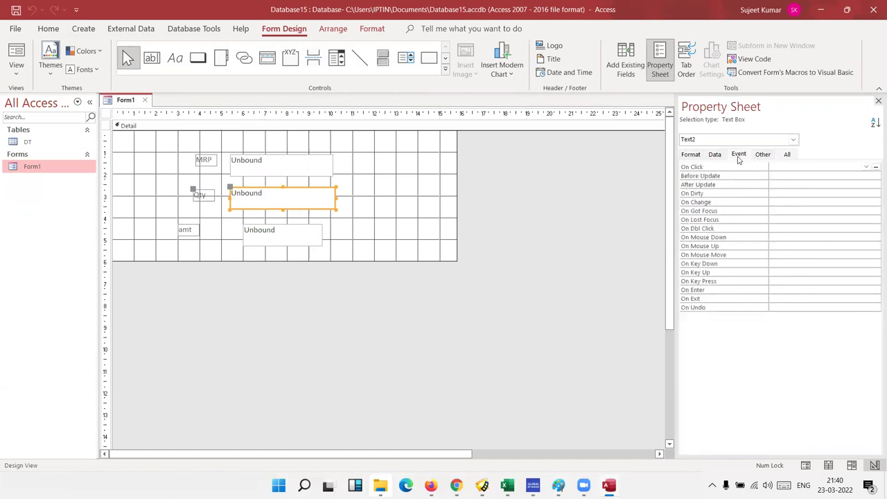
pyautogui.click(792, 183)
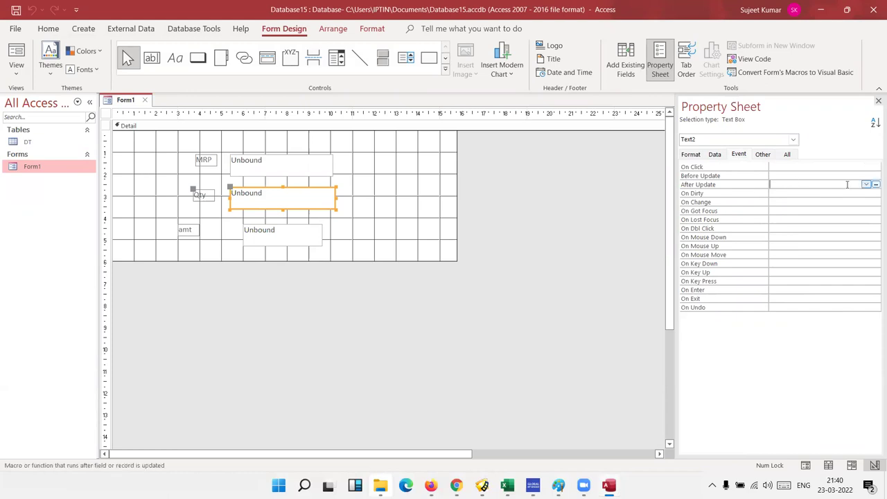
pyautogui.click(875, 185)
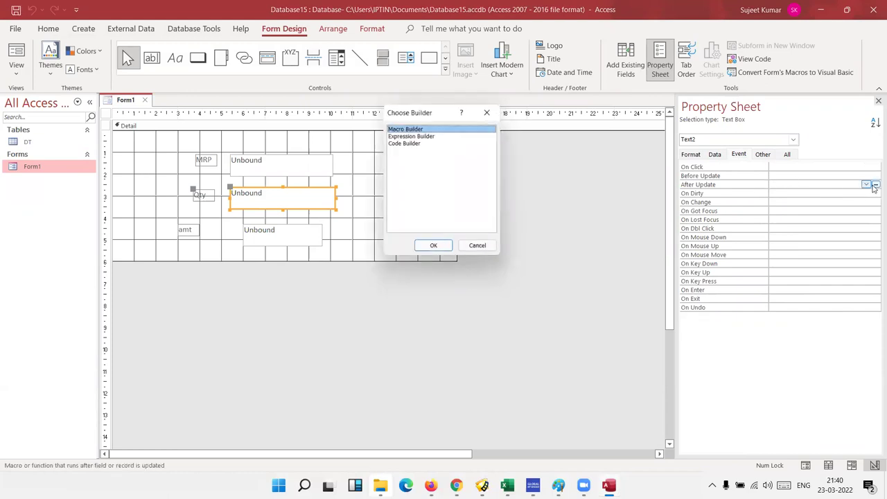
pyautogui.click(414, 143)
pyautogui.click(435, 249)
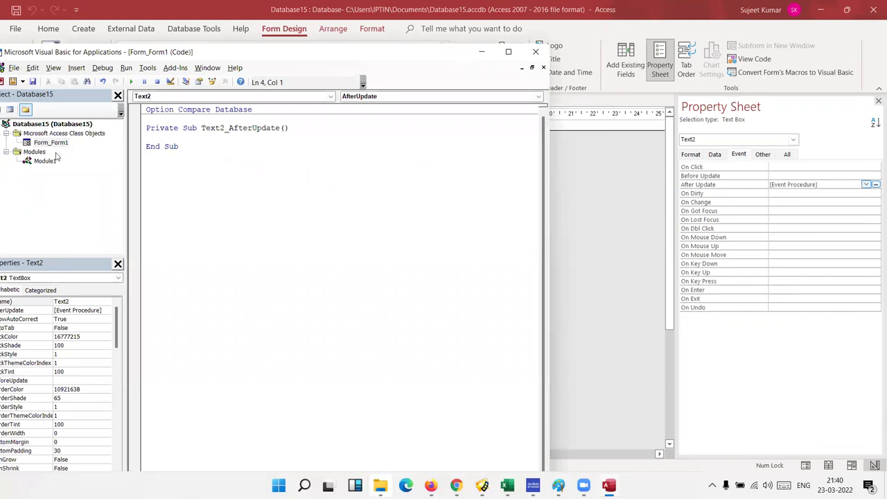
# Open Module1 and recreate the Sub amtc() procedure.
pyautogui.doubleClick(43, 161)
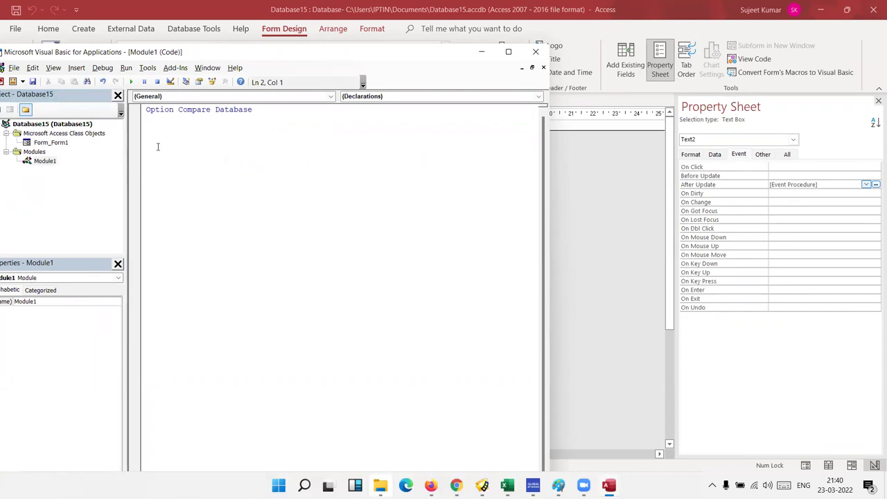
pyautogui.write('sub')
pyautogui.press('BackSpace')
pyautogui.press('BackSpace')
pyautogui.write('b ')
pyautogui.write('amtc()')
pyautogui.press('Return')
pyautogui.press('Return')
pyautogui.press('Return')
pyautogui.press('Return')
pyautogui.click(146, 118)
pyautogui.hotkey('shift', 'Down')
pyautogui.press('Right')
pyautogui.click(146, 136)
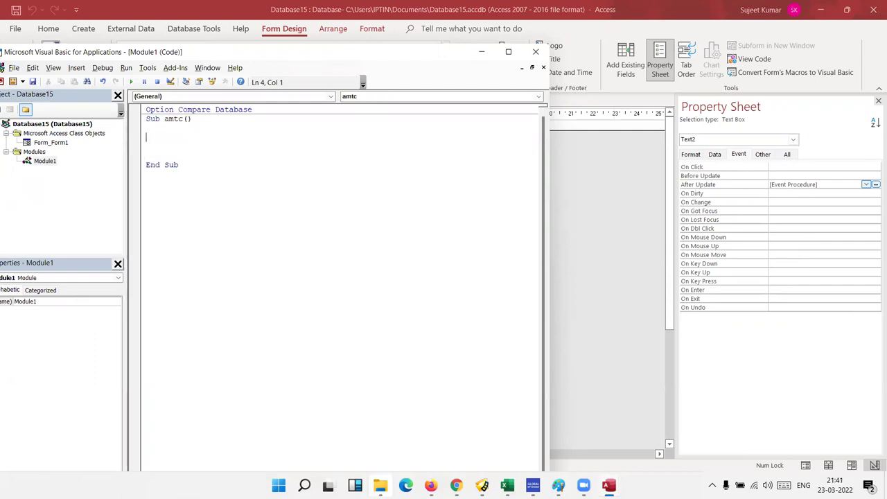
# Start amtc's body with the assignment target Form_Form1.Text4.Value.
pyautogui.write('for')
pyautogui.press('BackSpace')
pyautogui.press('BackSpace')
pyautogui.press('BackSpace')
pyautogui.write('form')
pyautogui.write('_form')
pyautogui.write('1.')
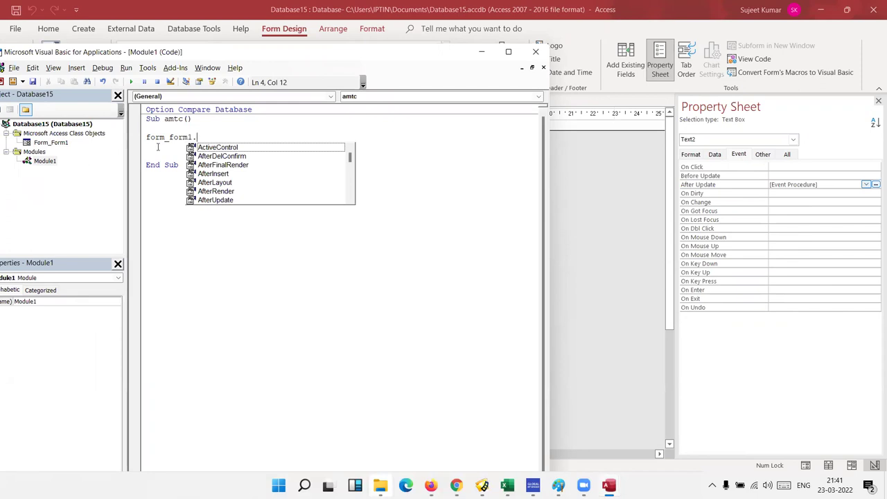
pyautogui.write('t')
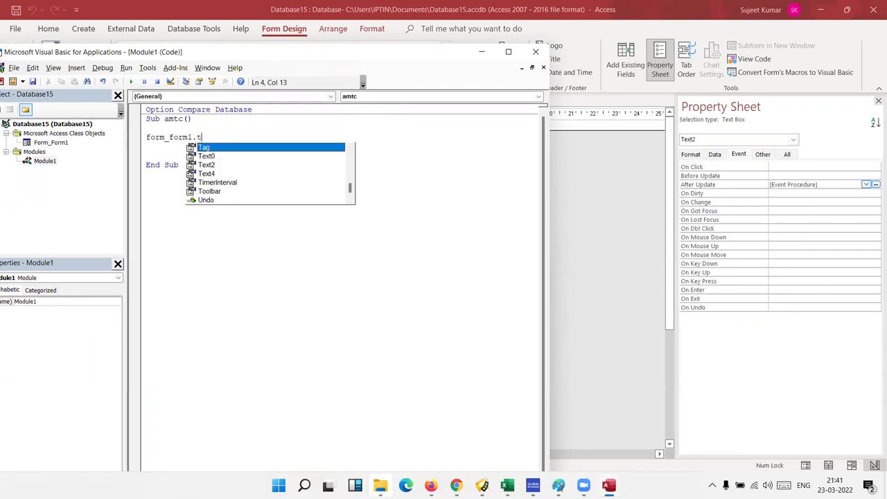
pyautogui.press('Down')
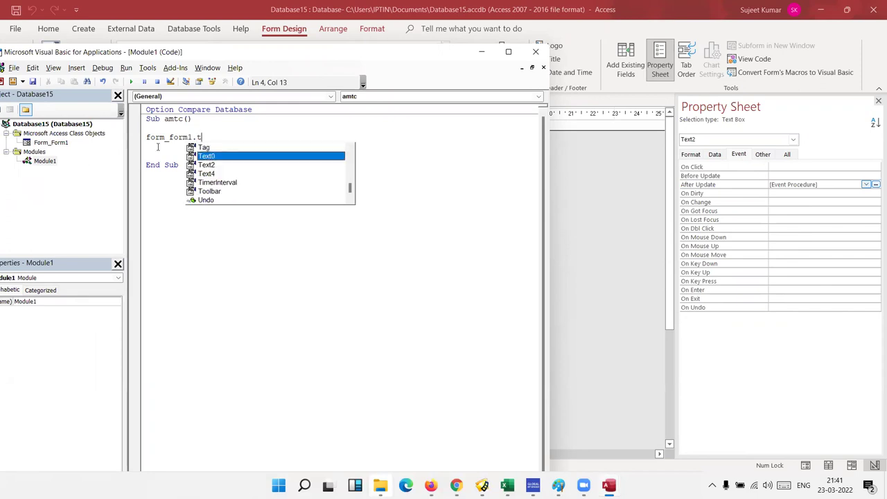
pyautogui.press('Tab')
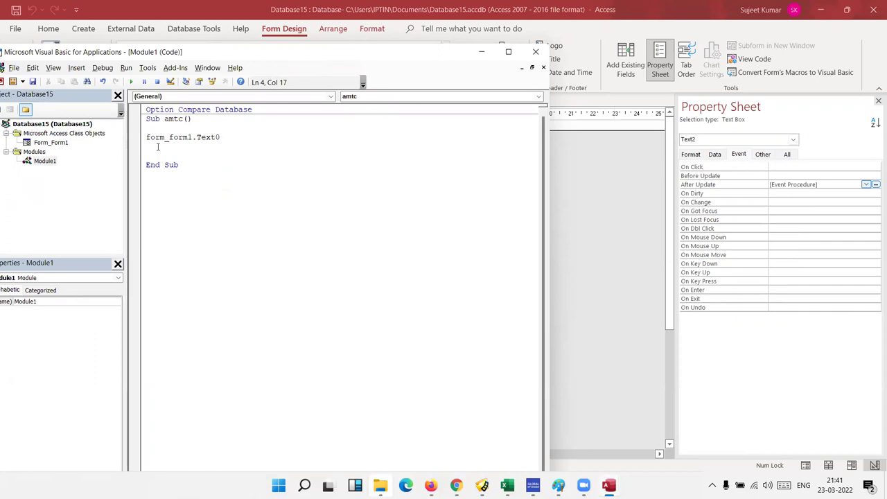
pyautogui.press('BackSpace')
pyautogui.press('BackSpace')
pyautogui.press('BackSpace')
pyautogui.press('BackSpace')
pyautogui.press('BackSpace')
pyautogui.press('BackSpace')
pyautogui.write('.')
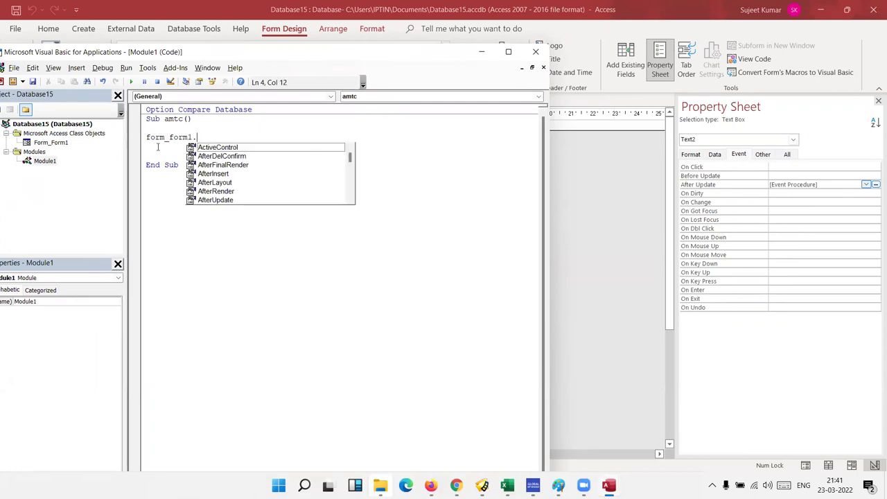
pyautogui.write('Text')
pyautogui.press('Down')
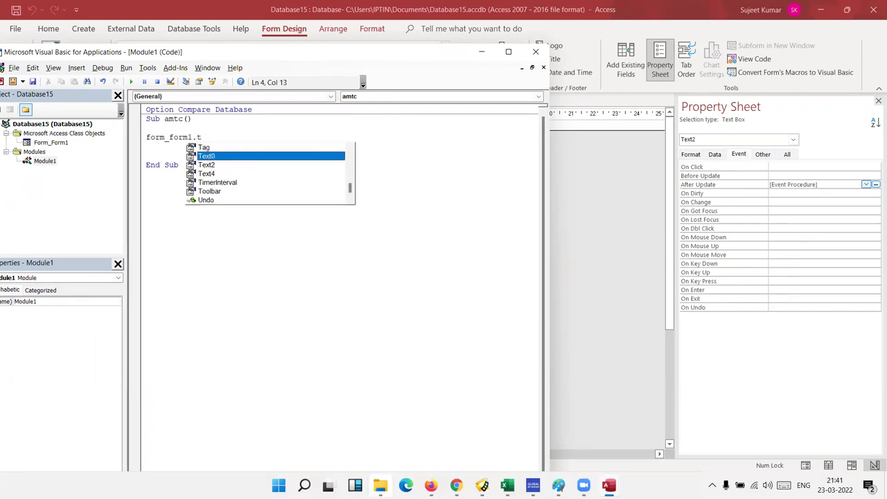
pyautogui.press('Down')
pyautogui.press('Tab')
pyautogui.write('.v')
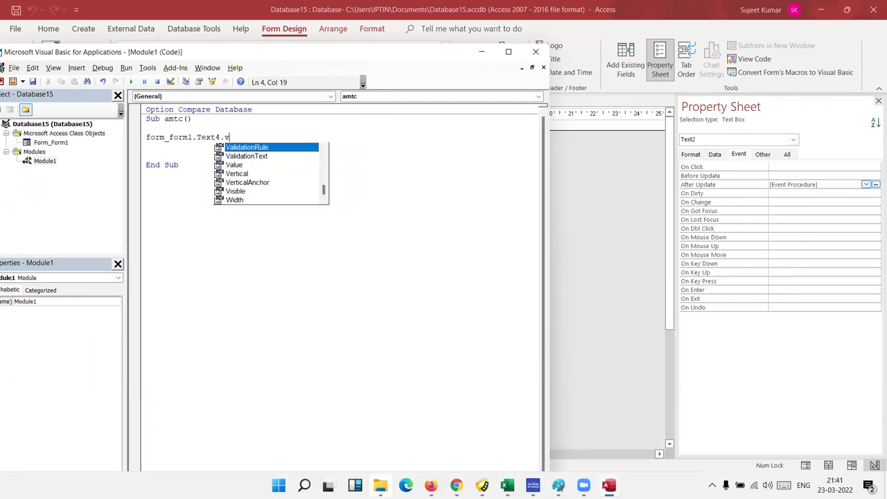
pyautogui.press('Down')
pyautogui.press('Down')
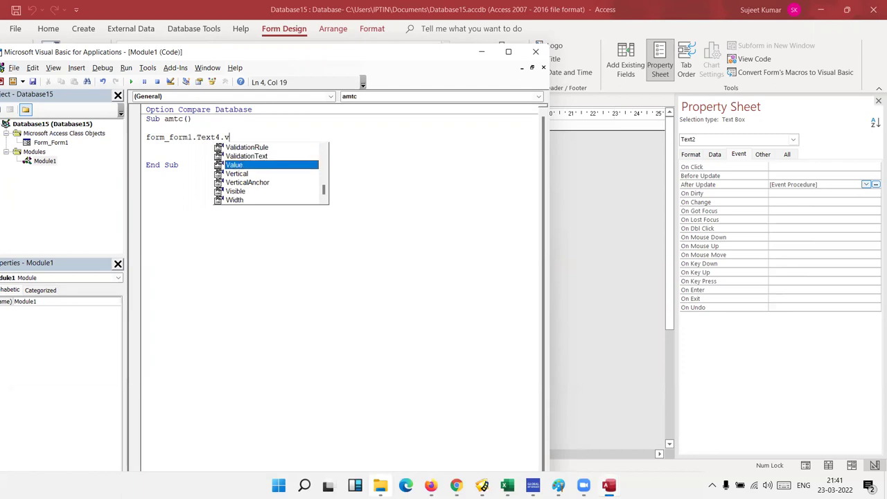
pyautogui.press('Tab')
# Complete the formula as = Form_Form1.Text0.Value * Form_Form1.Text2.Value.
pyautogui.write('=')
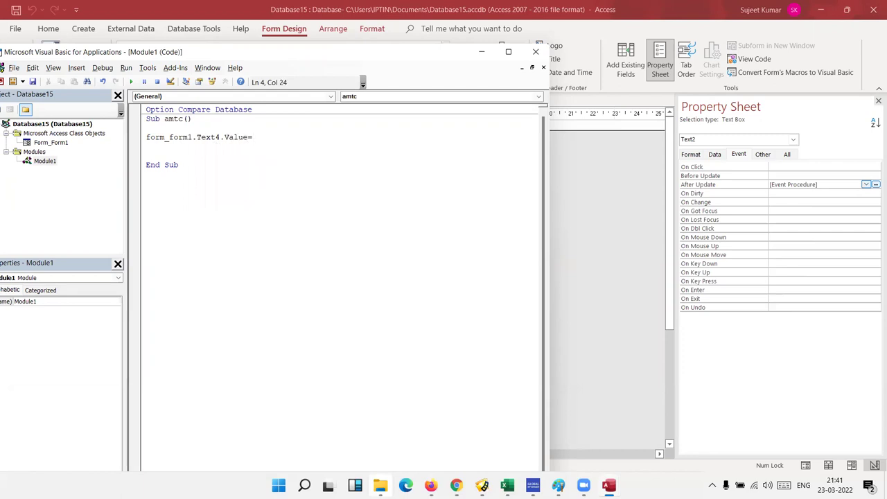
pyautogui.write('form_')
pyautogui.write('form1.')
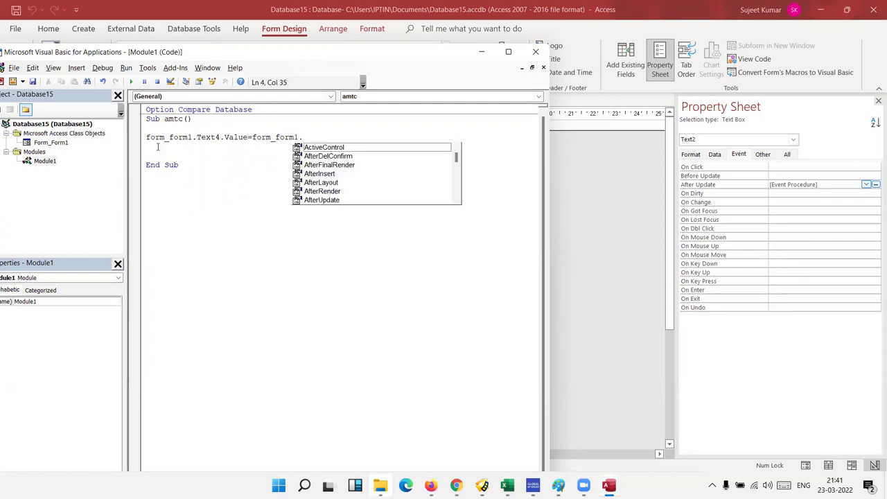
pyautogui.write('T')
pyautogui.press('Down')
pyautogui.press('Tab')
pyautogui.write('.v')
pyautogui.press('Down')
pyautogui.press('Down')
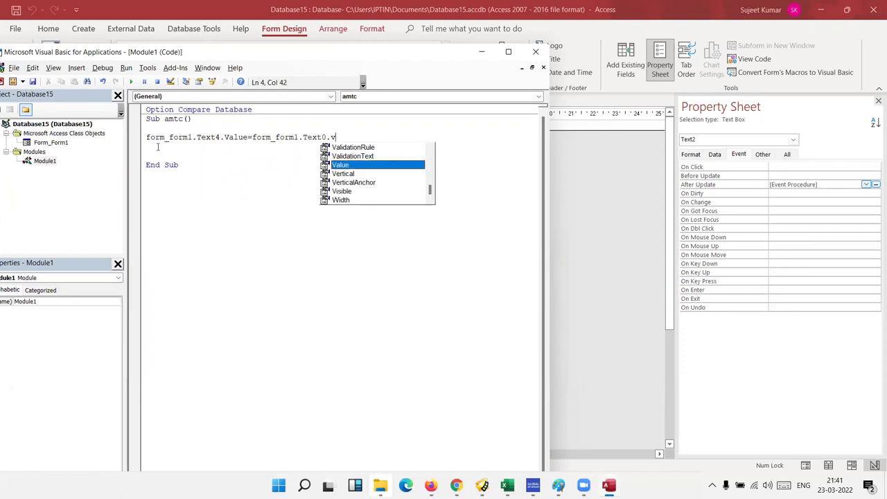
pyautogui.write('*form_form1.te')
pyautogui.press('Down')
pyautogui.press('Tab')
pyautogui.write('.v')
pyautogui.press('Down')
pyautogui.press('Down')
pyautogui.press('Down')
pyautogui.press('Up')
pyautogui.press('Tab')
pyautogui.click(181, 182)
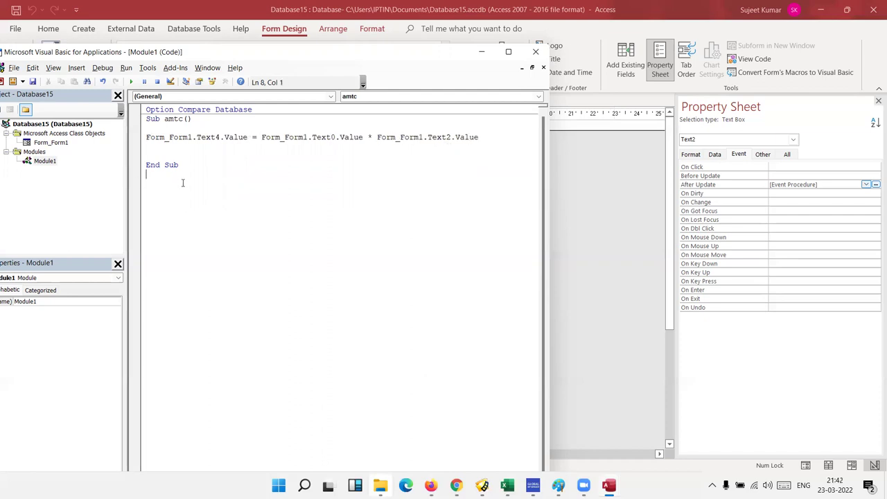
# Add an amtc call to Form1's Text2_AfterUpdate procedure.
pyautogui.moveTo(165, 119); pyautogui.dragTo(197, 119)
pyautogui.hotkey('ctrl', 'c')
pyautogui.doubleClick(52, 142)
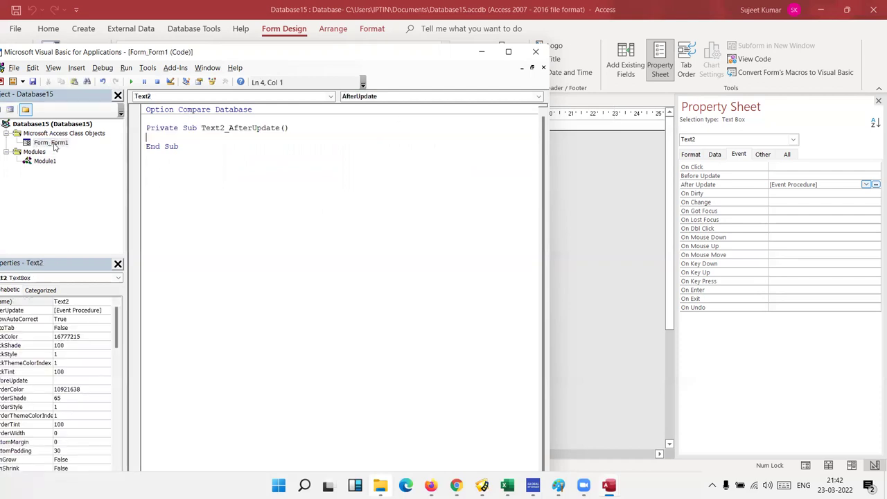
pyautogui.hotkey('ctrl', 'v')
pyautogui.press('Return')
pyautogui.press('BackSpace')
pyautogui.press('BackSpace')
pyautogui.press('BackSpace')
pyautogui.write('c')
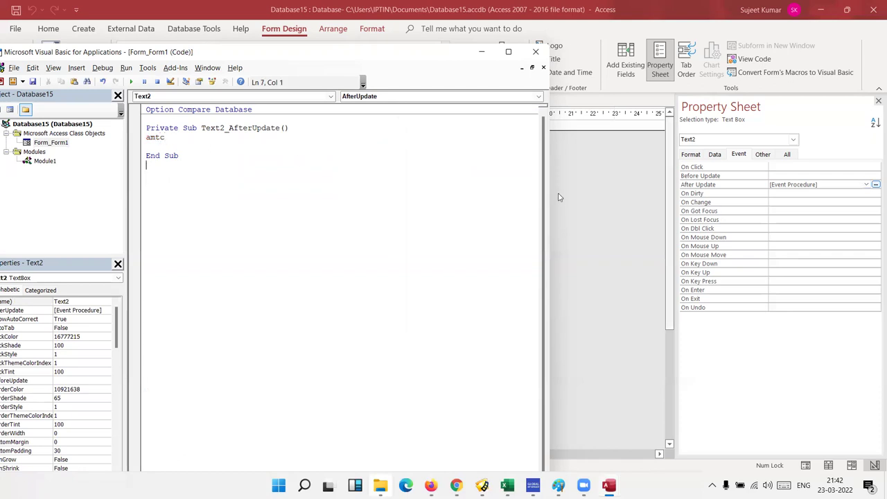
# Create a Text0_BeforeUpdate procedure that calls amtc, then return to Access.
pyautogui.click(226, 100)
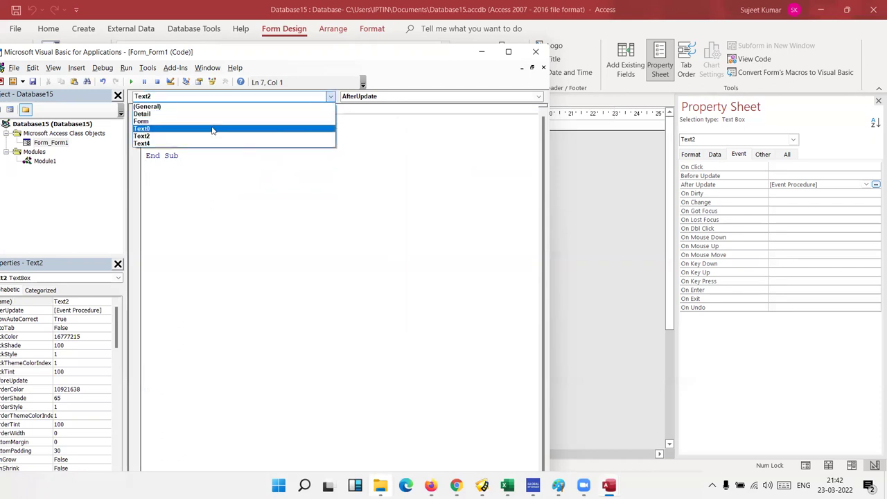
pyautogui.click(212, 129)
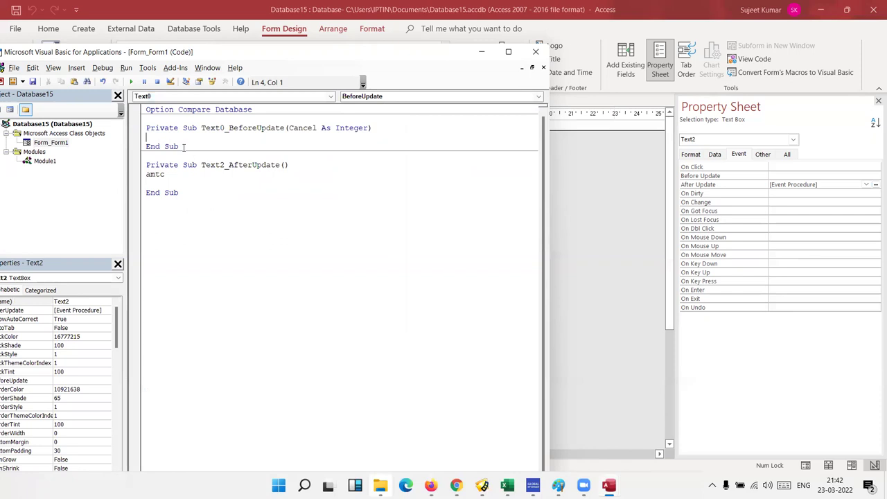
pyautogui.moveTo(167, 175); pyautogui.dragTo(146, 174)
pyautogui.hotkey('ctrl', 'c')
pyautogui.click(152, 138)
pyautogui.hotkey('ctrl', 'v')
pyautogui.hotkey('alt', 'F11')
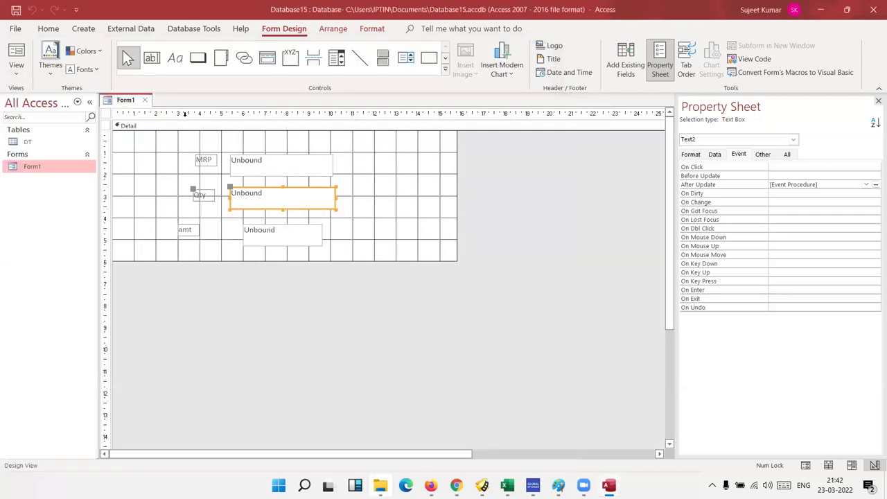
# Close Form1's design, saving both Form1 and Module1.
pyautogui.click(145, 102)
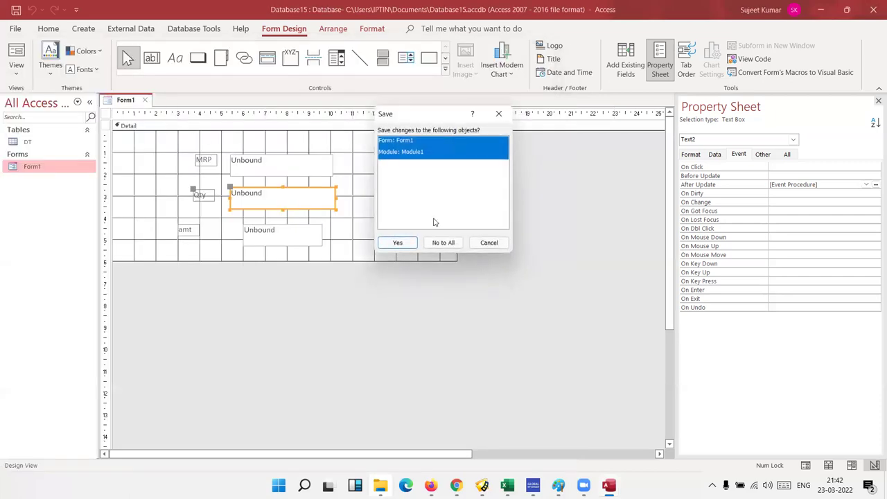
pyautogui.click(397, 244)
pyautogui.click(442, 188)
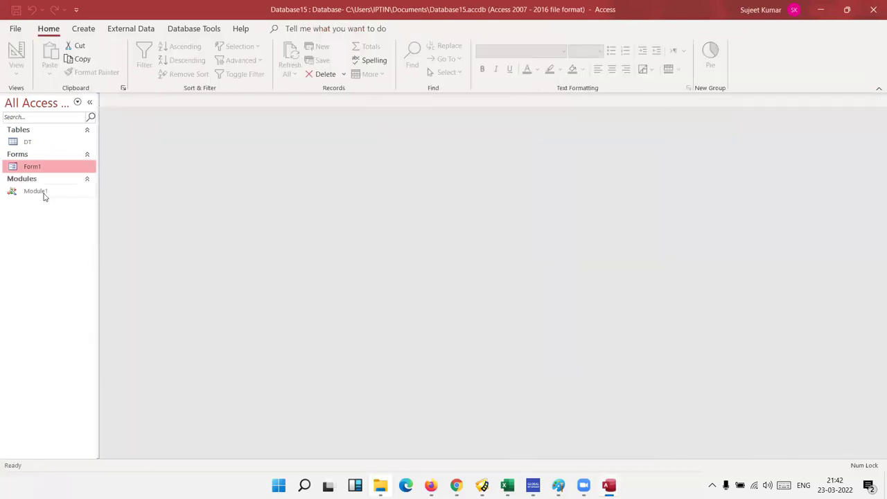
# Run Form1 with MRP 50 and Qty 30 to get amt 1500, then reopen the VBA code.
pyautogui.doubleClick(45, 170)
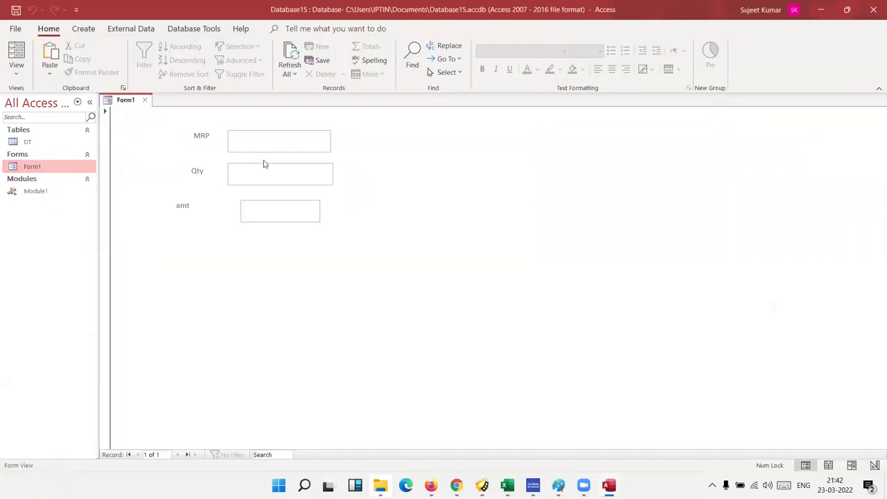
pyautogui.write('50')
pyautogui.click(264, 164)
pyautogui.write('30')
pyautogui.press('Tab')
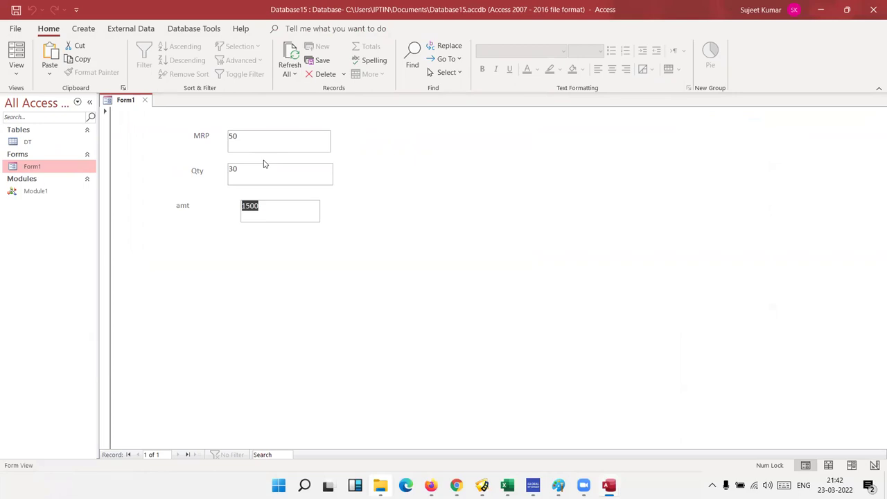
pyautogui.hotkey('alt', 'F11')
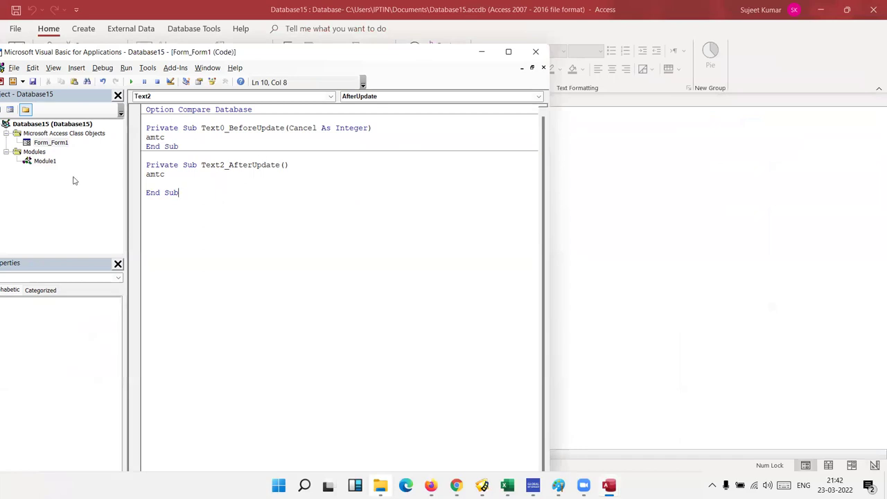
pyautogui.doubleClick(51, 163)
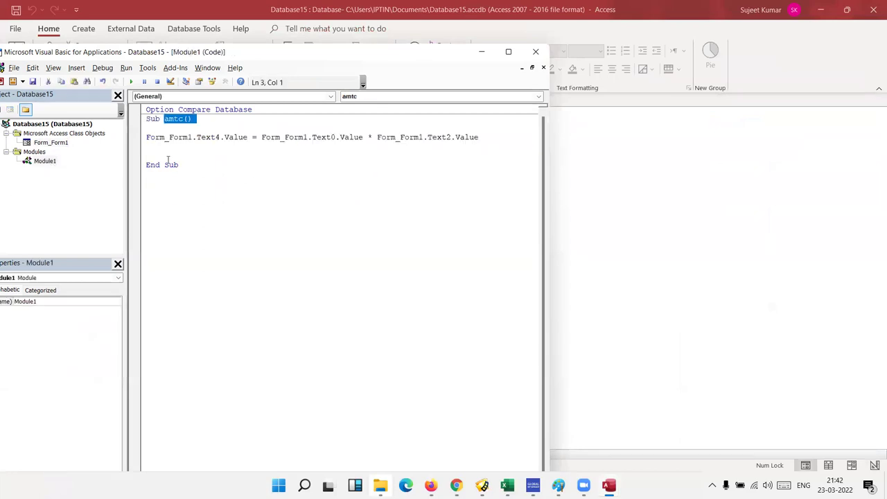
pyautogui.click(241, 165)
pyautogui.doubleClick(177, 118)
pyautogui.moveTo(182, 146); pyautogui.dragTo(148, 133)
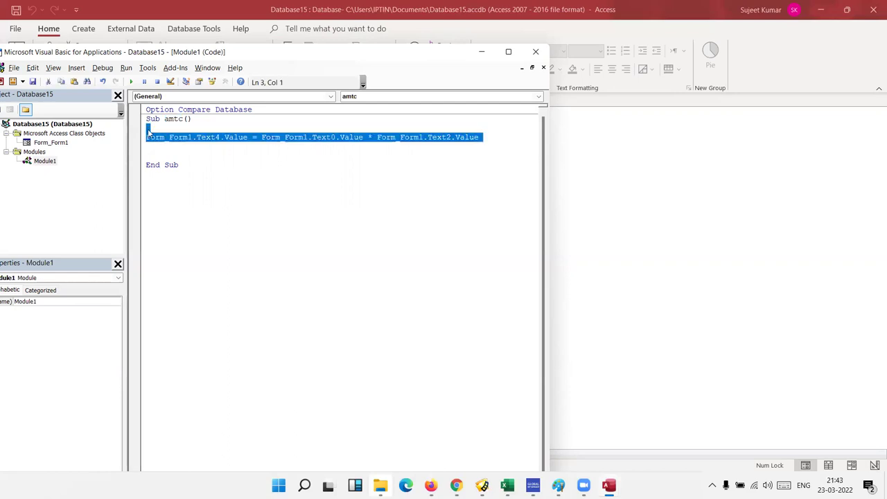
pyautogui.doubleClick(49, 142)
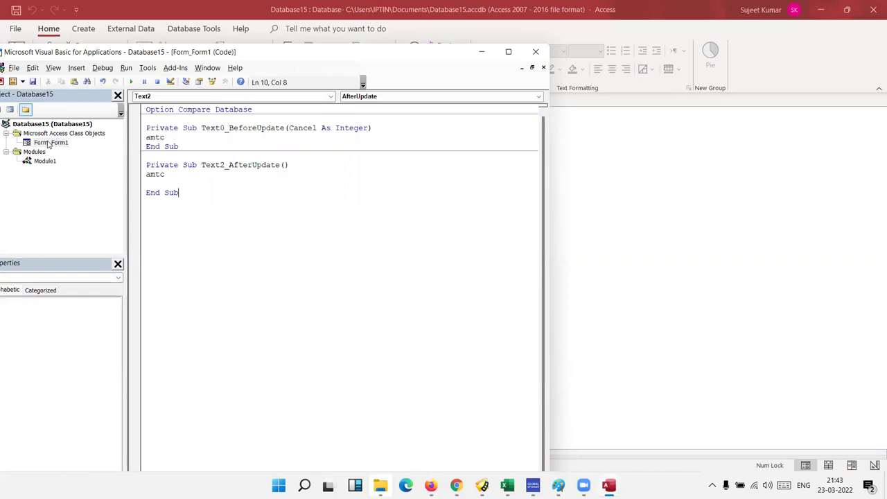
pyautogui.doubleClick(150, 137)
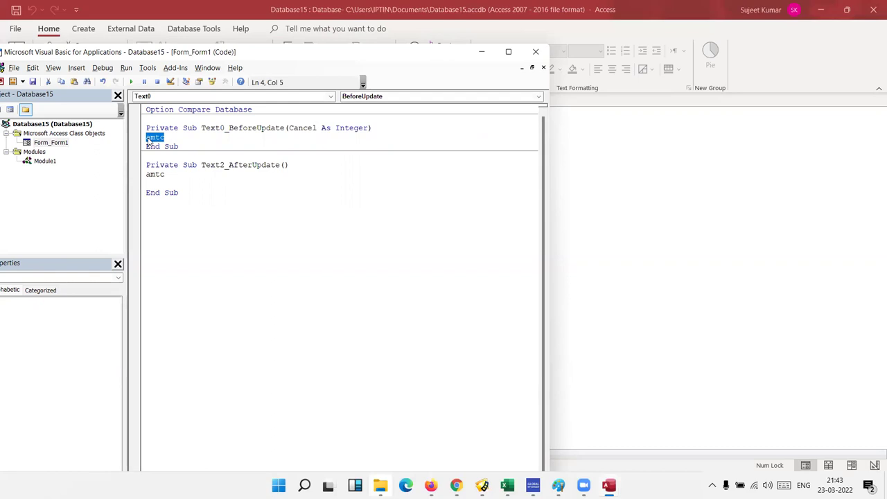
pyautogui.doubleClick(41, 161)
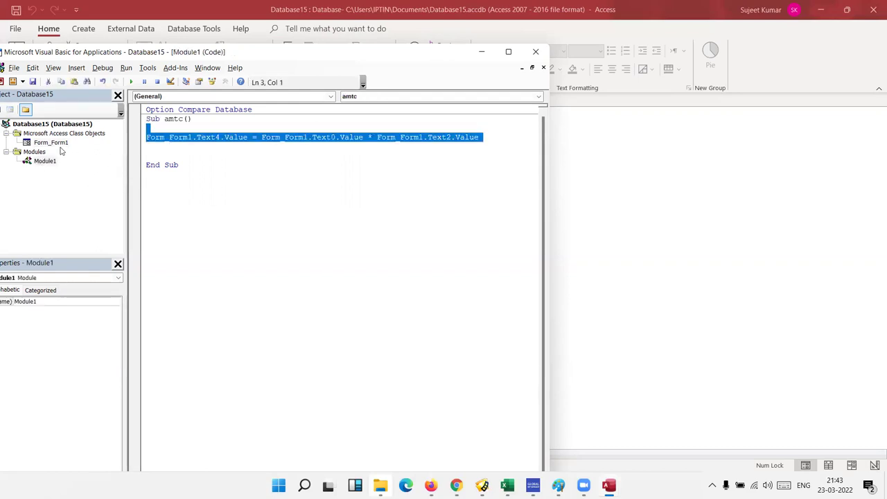
pyautogui.click(60, 146)
pyautogui.doubleClick(60, 143)
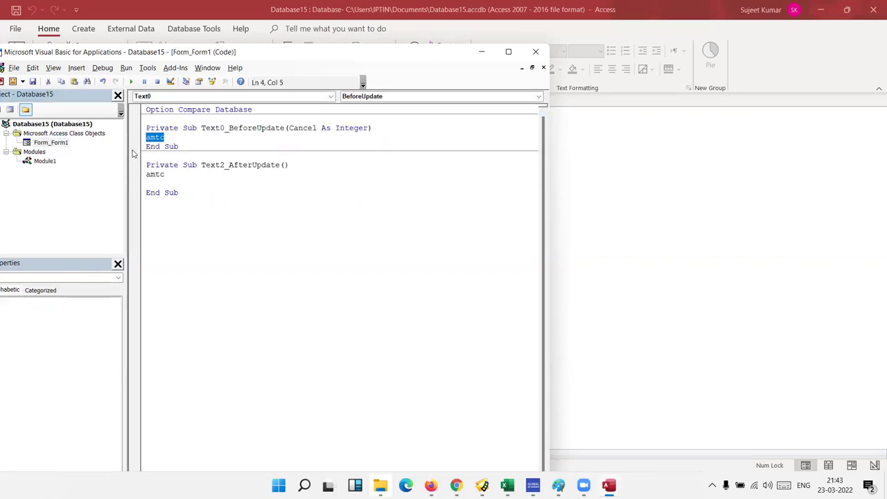
pyautogui.doubleClick(54, 162)
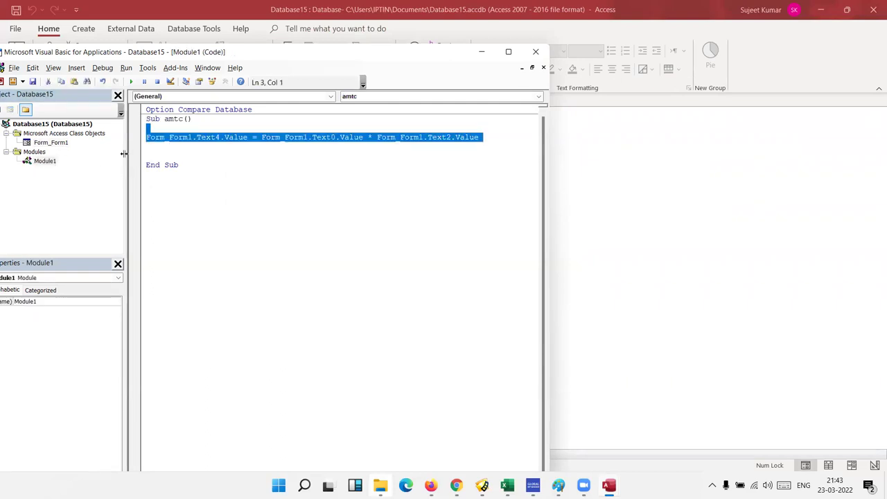
pyautogui.doubleClick(61, 144)
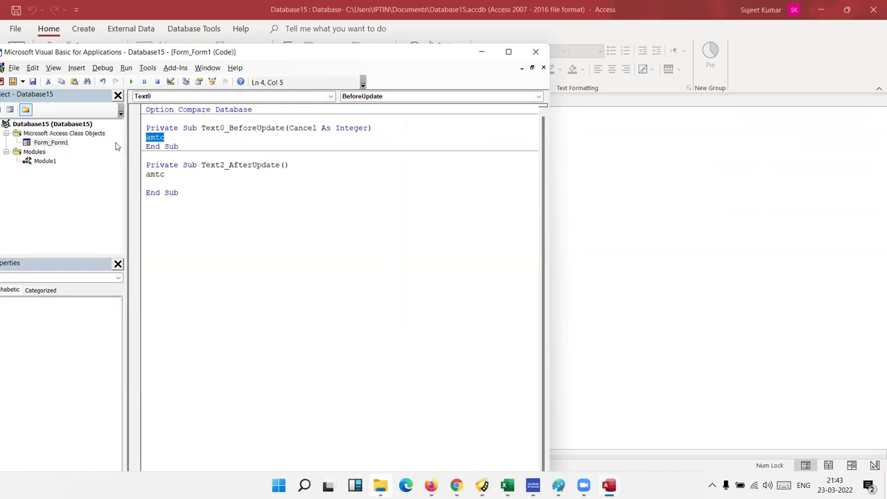
pyautogui.click(169, 181)
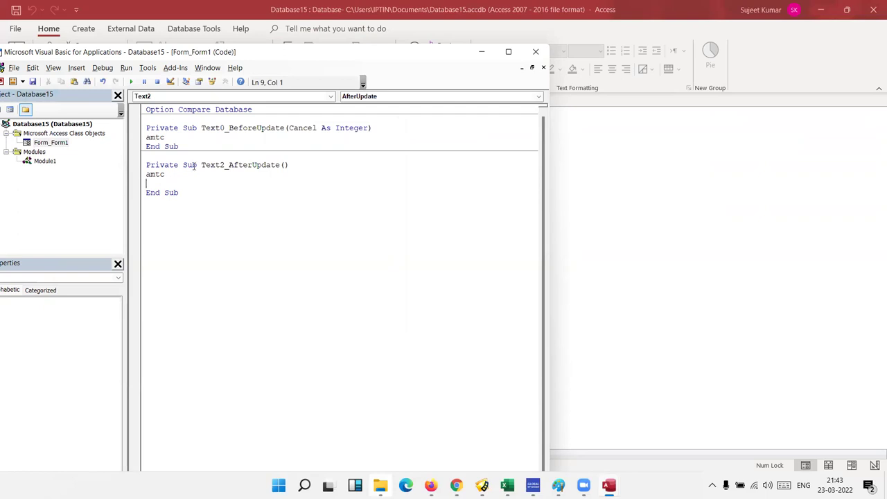
pyautogui.hotkey('alt', 'F11')
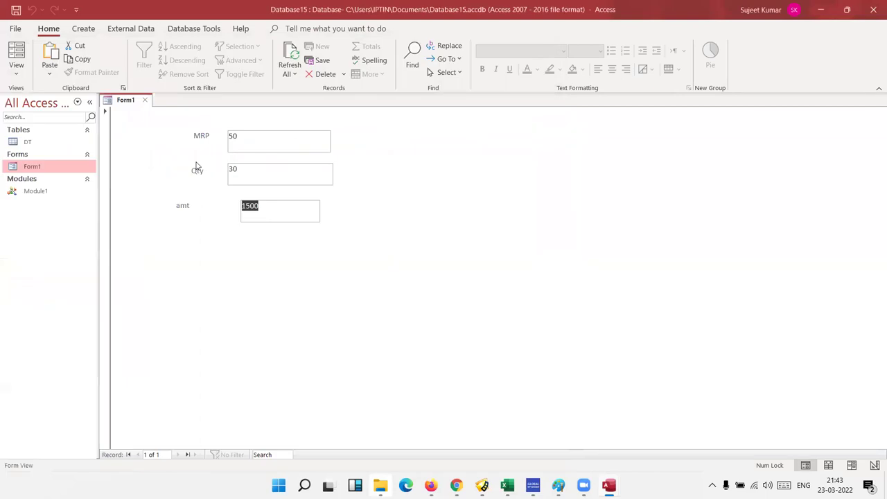
# Enter MRP 400 and Qty 3652 so amt recalculates to 1460800.
pyautogui.click(233, 138)
pyautogui.write('400')
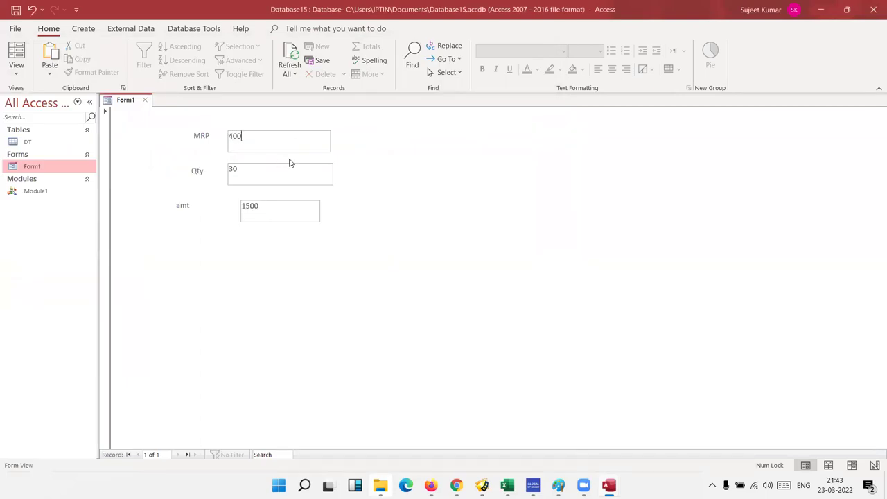
pyautogui.press('Tab')
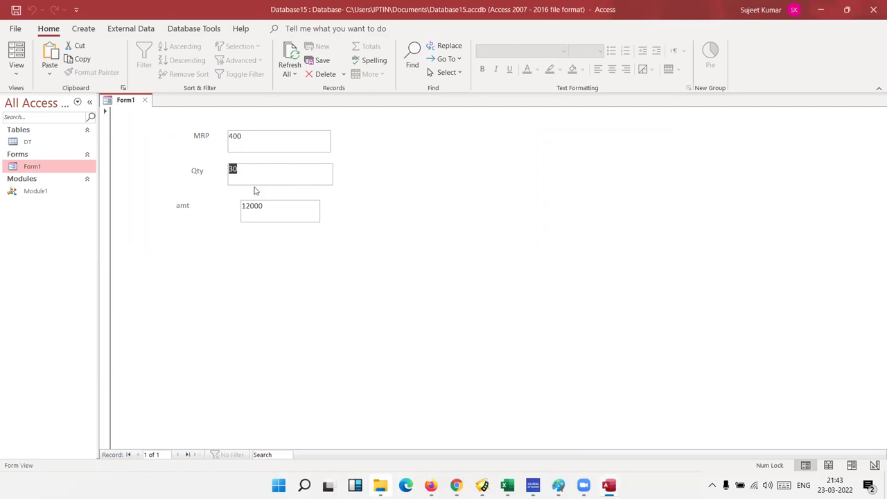
pyautogui.write('3652')
pyautogui.press('Tab')
# Switch to the VBA editor and back, then reopen the code behind Form1.
pyautogui.click(252, 169)
pyautogui.hotkey('alt', 'F11')
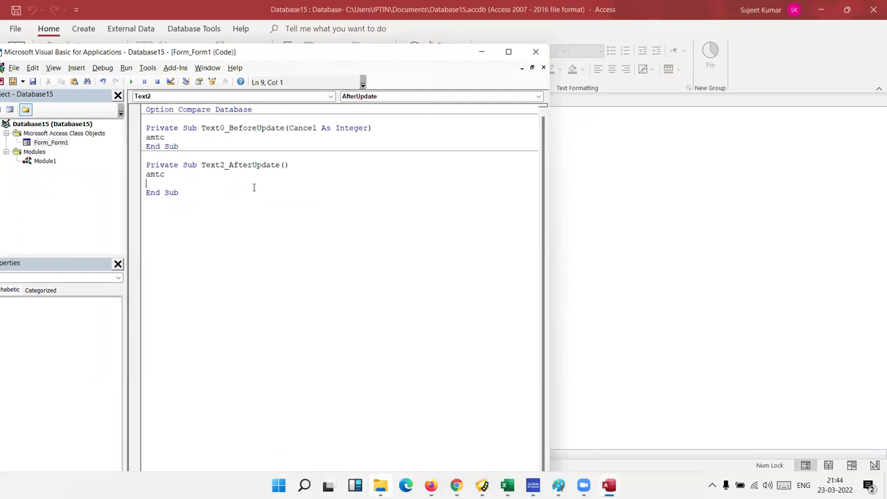
pyautogui.hotkey('alt', 'F11')
pyautogui.click(256, 137)
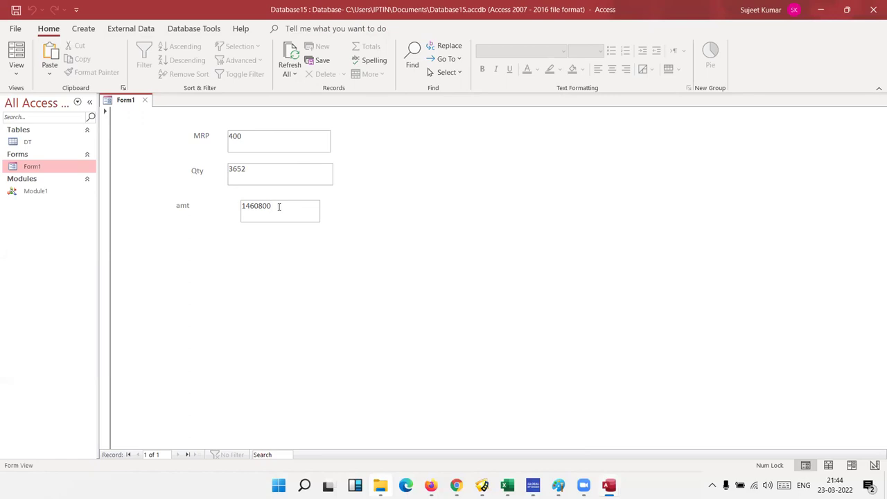
pyautogui.hotkey('alt', 'F11')
# Review Module1's amtc formula setting Text4 from the Text0 and Text2 values.
pyautogui.doubleClick(46, 162)
pyautogui.click(187, 143)
pyautogui.moveTo(235, 137); pyautogui.dragTo(216, 137)
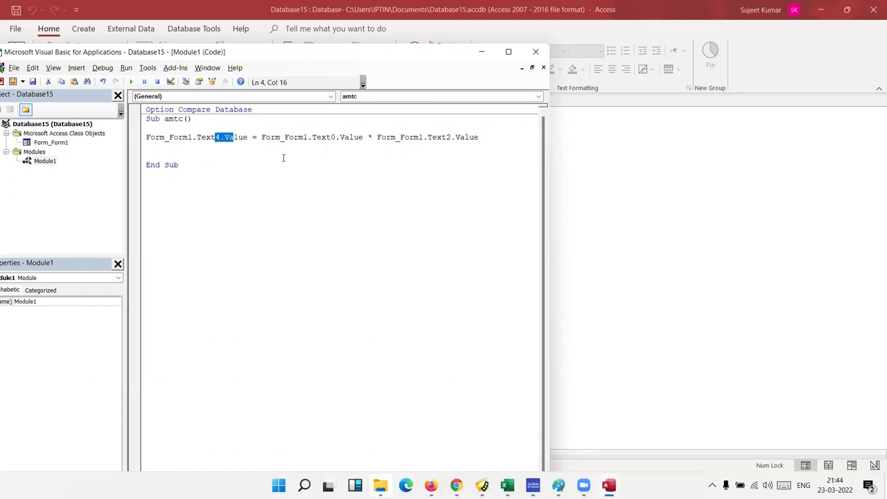
pyautogui.moveTo(331, 138); pyautogui.dragTo(295, 137)
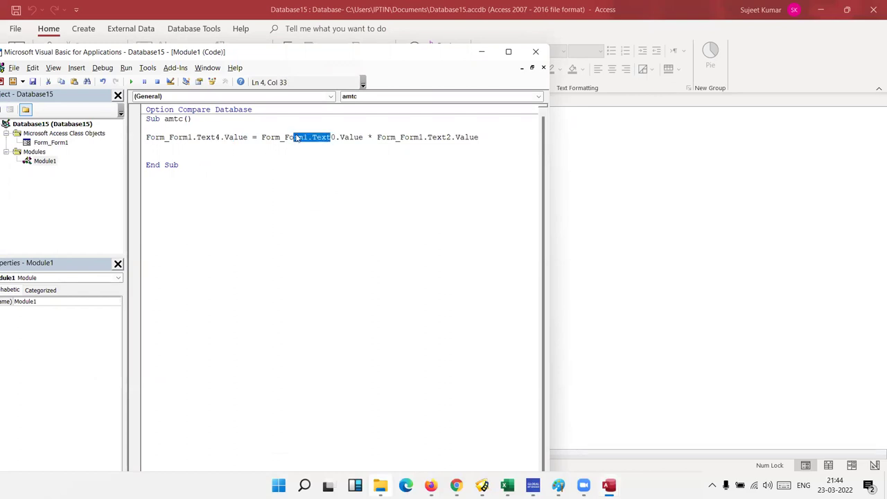
pyautogui.moveTo(422, 138); pyautogui.dragTo(395, 138)
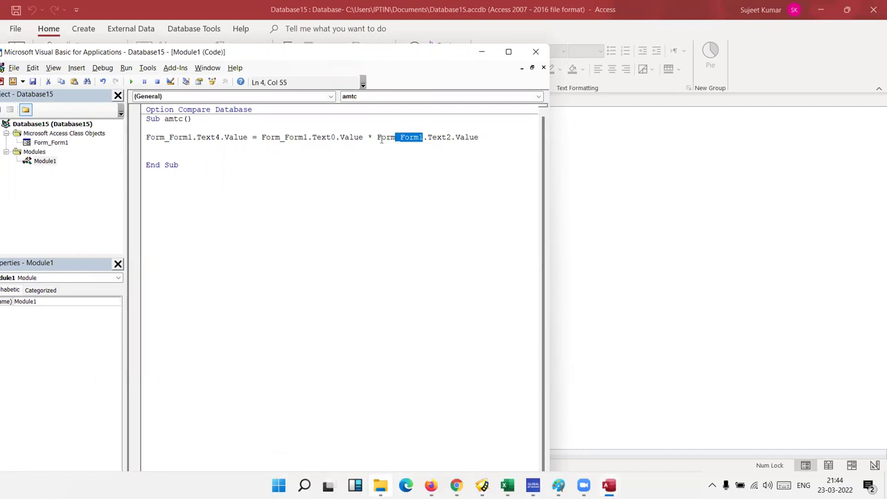
# Look over the Form_Form1 event code, close the VBA editor and close Form1.
pyautogui.doubleClick(50, 143)
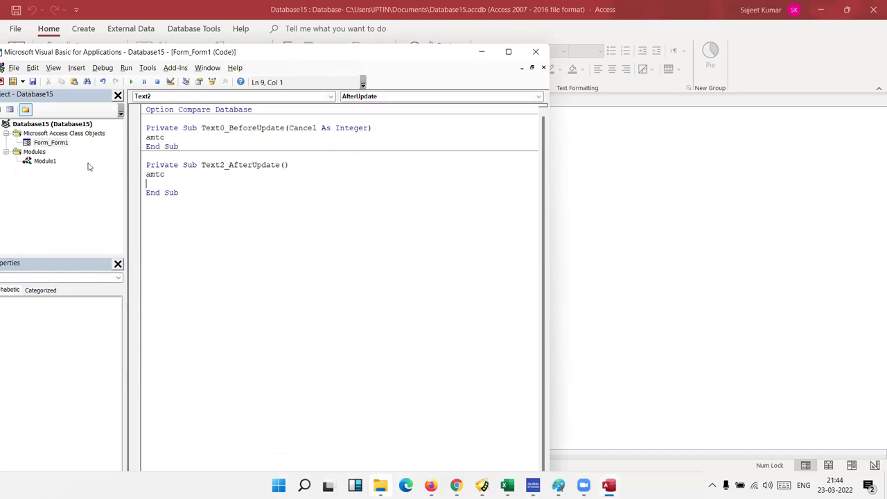
pyautogui.click(46, 165)
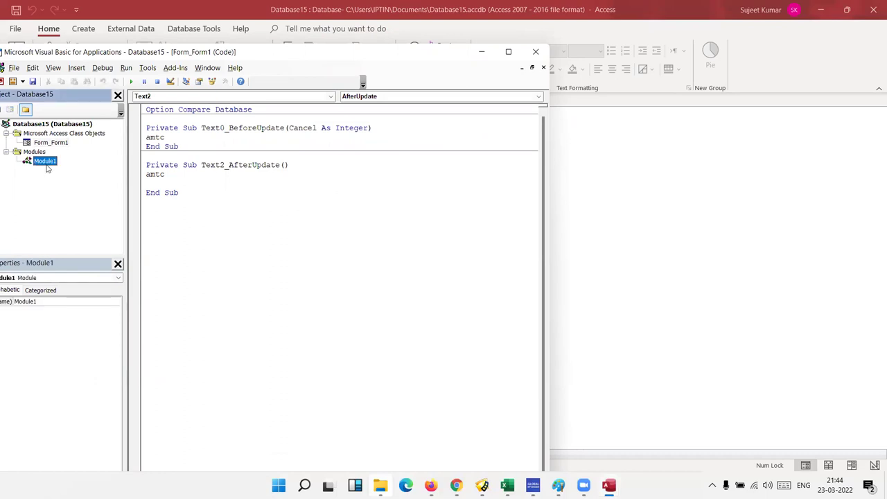
pyautogui.click(54, 141)
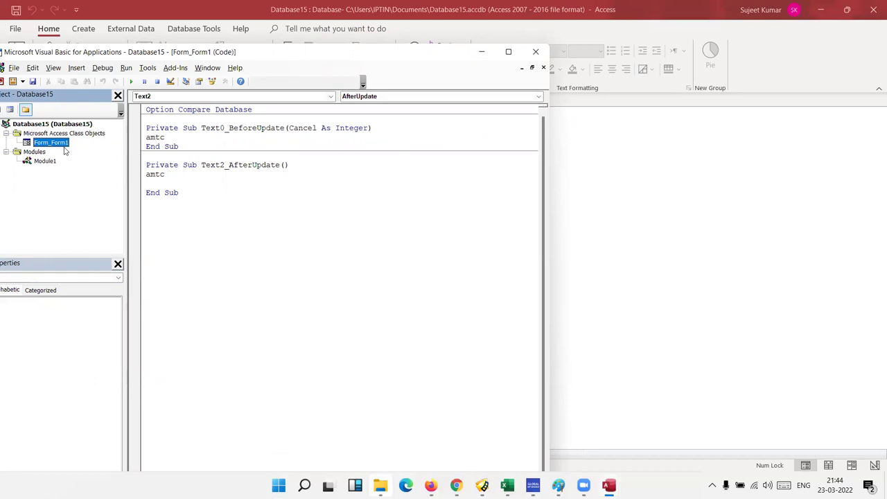
pyautogui.hotkey('alt', 'F11')
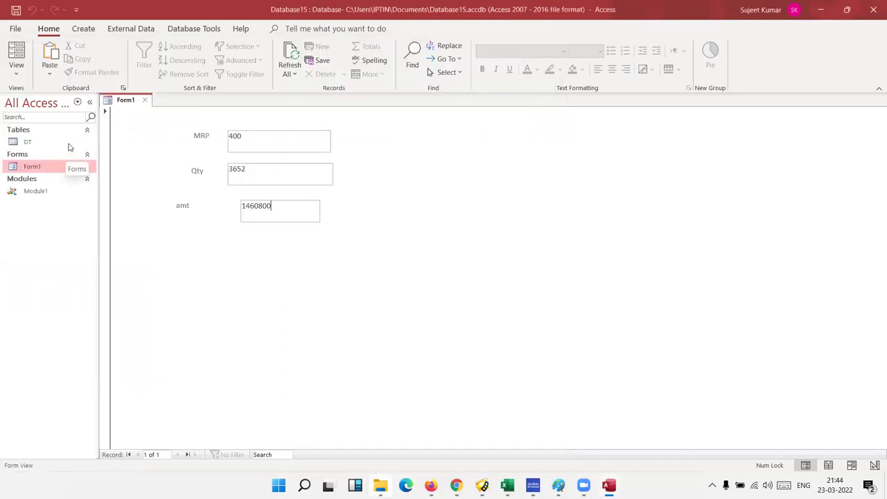
pyautogui.click(142, 101)
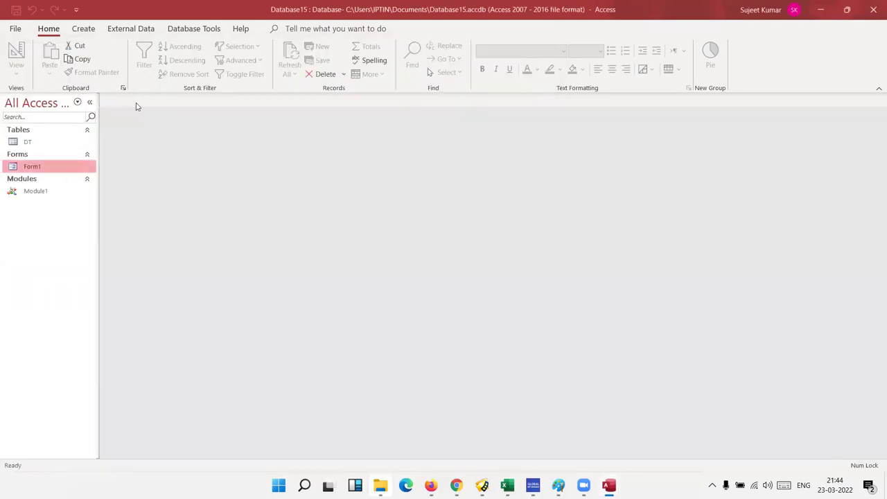
# Open Form1 in Design View and drag the Detail section wider and taller.
pyautogui.rightClick(54, 167)
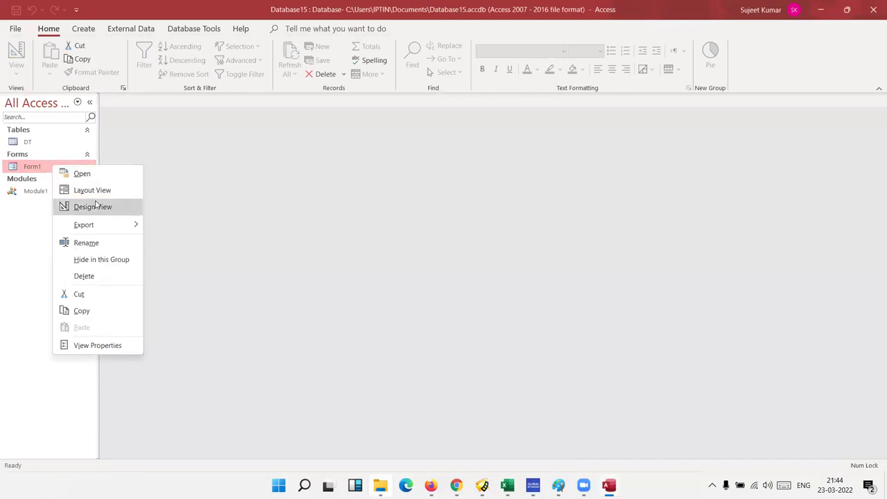
pyautogui.click(96, 205)
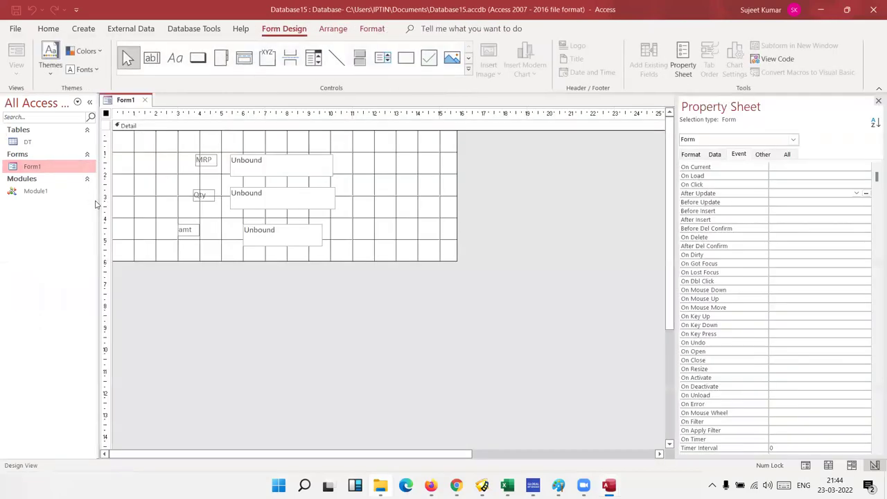
pyautogui.click(270, 202)
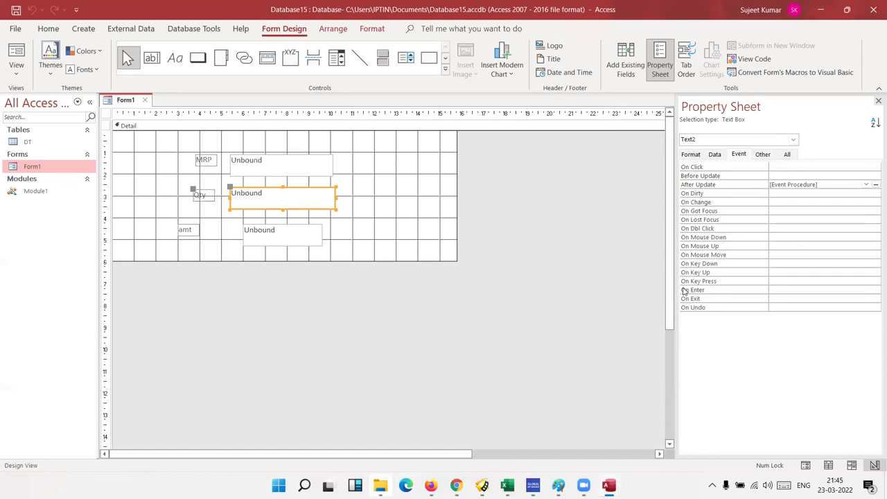
pyautogui.click(424, 261)
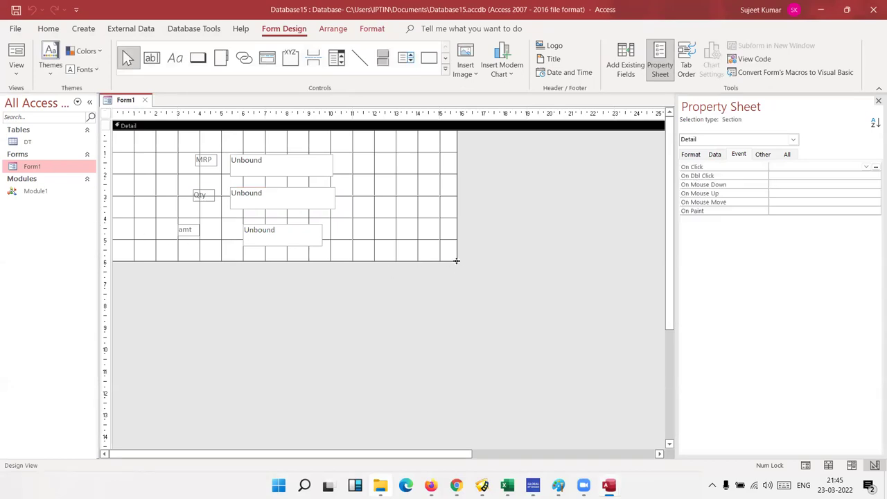
pyautogui.moveTo(457, 261); pyautogui.dragTo(494, 318)
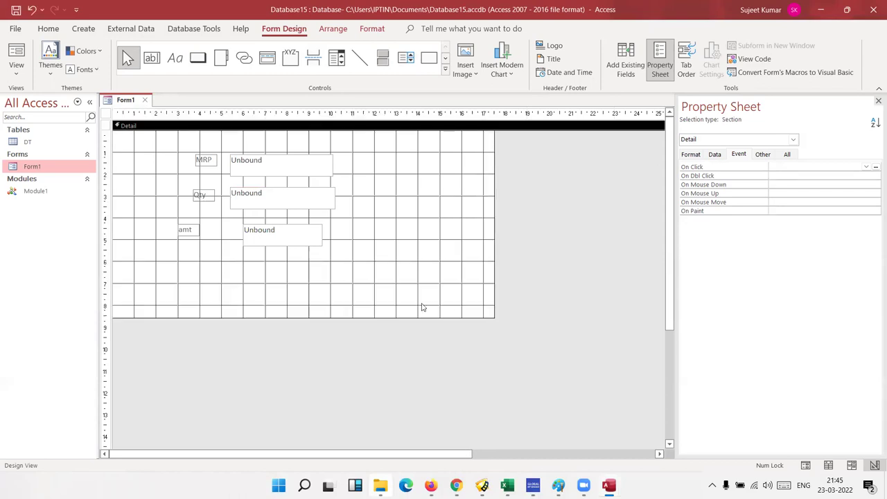
# Draw a new text box below amt and label it 'Name'.
pyautogui.click(151, 58)
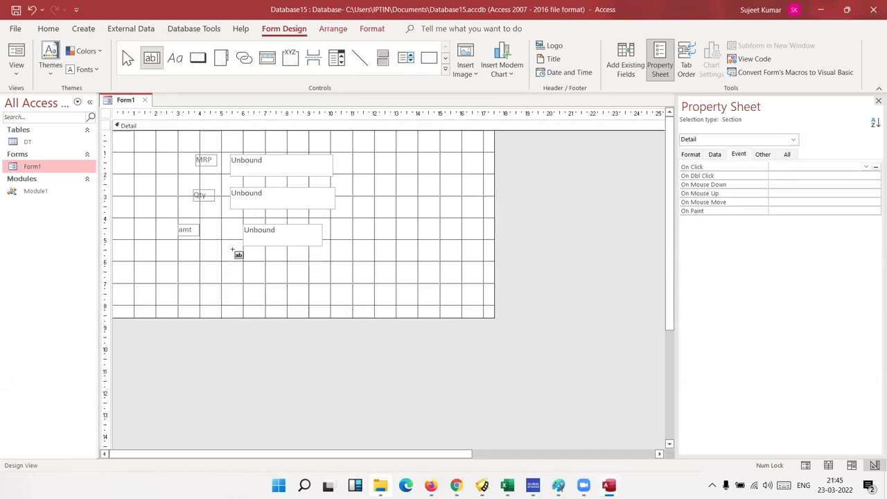
pyautogui.moveTo(246, 263)
pyautogui.mouseDown()
pyautogui.moveTo(322, 288)
pyautogui.moveTo(341, 284)
pyautogui.mouseUp()
pyautogui.click(192, 269)
pyautogui.doubleClick(191, 269)
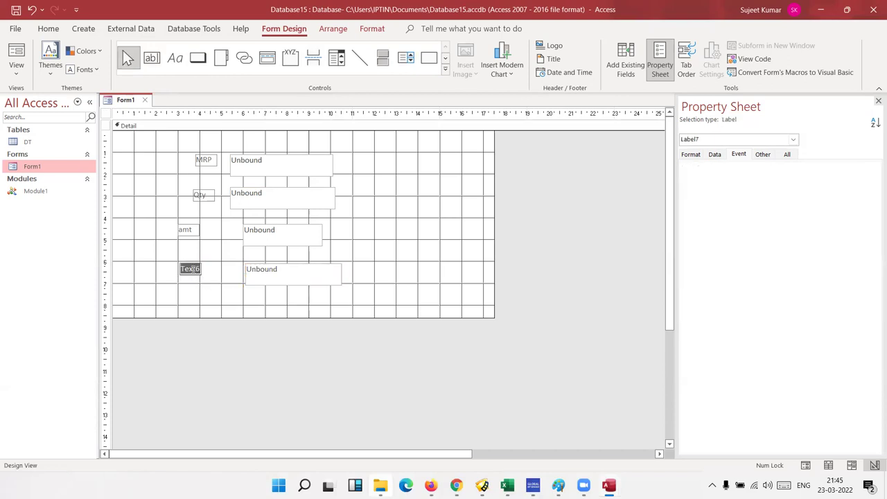
pyautogui.write('Name')
# Set the new box's Default Value to 'Enter Name', then close and save Form1.
pyautogui.click(311, 279)
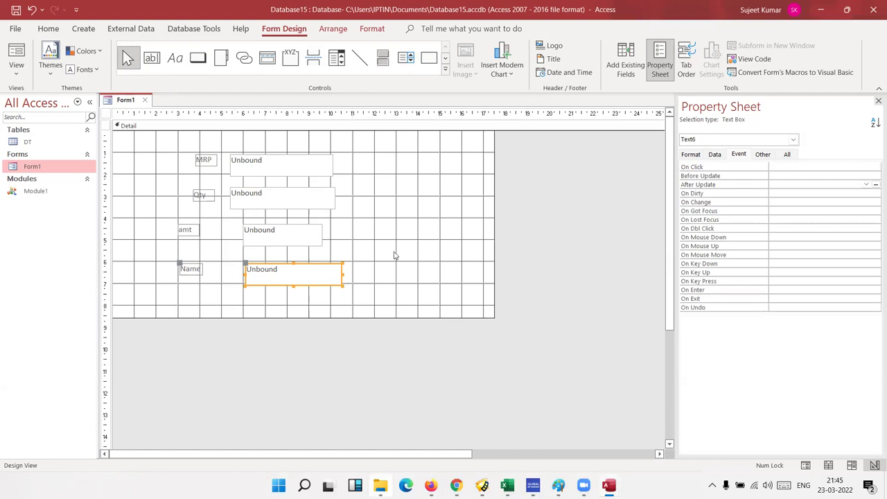
pyautogui.click(713, 155)
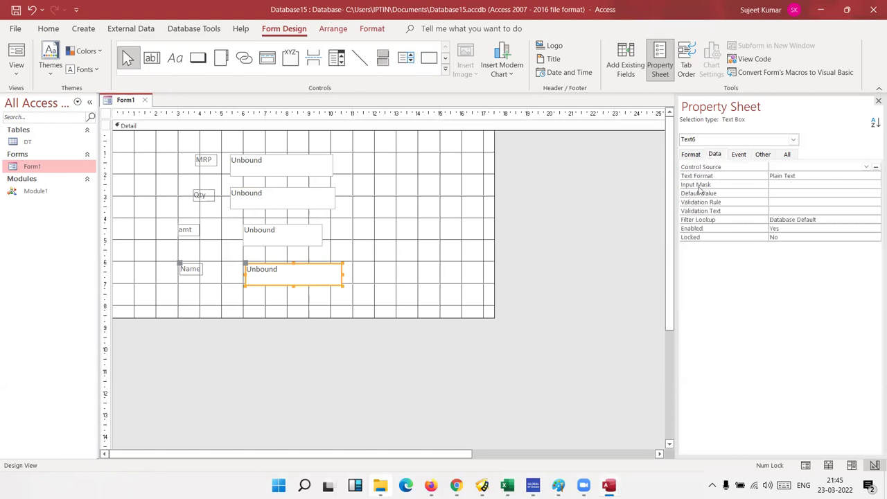
pyautogui.click(772, 168)
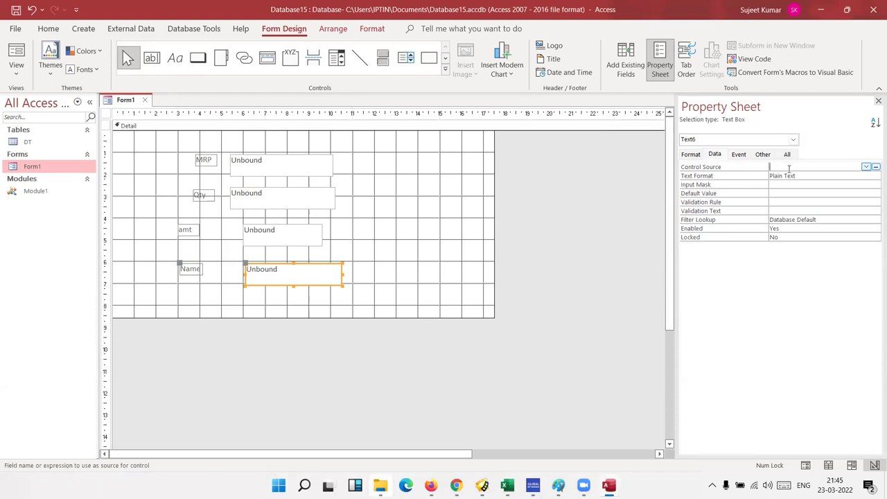
pyautogui.write('nter')
pyautogui.press('BackSpace')
pyautogui.press('BackSpace')
pyautogui.press('BackSpace')
pyautogui.press('BackSpace')
pyautogui.click(780, 195)
pyautogui.write('Enter Name')
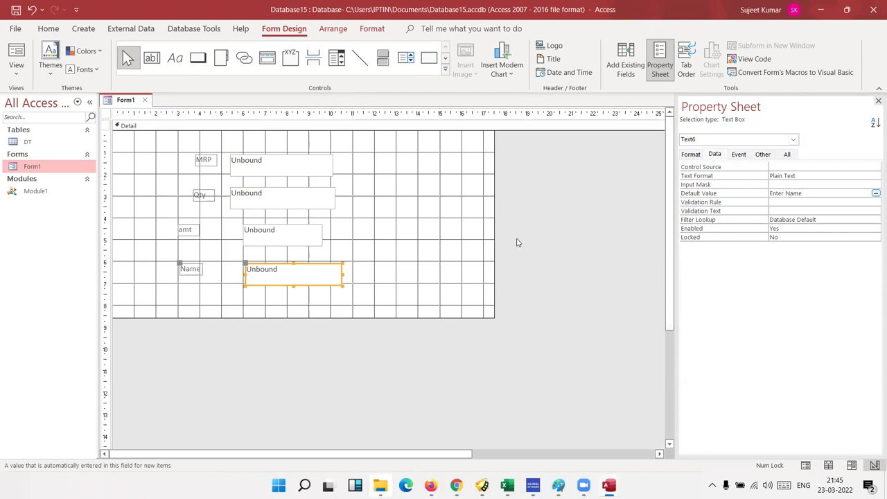
pyautogui.click(384, 262)
pyautogui.click(145, 100)
pyautogui.click(402, 273)
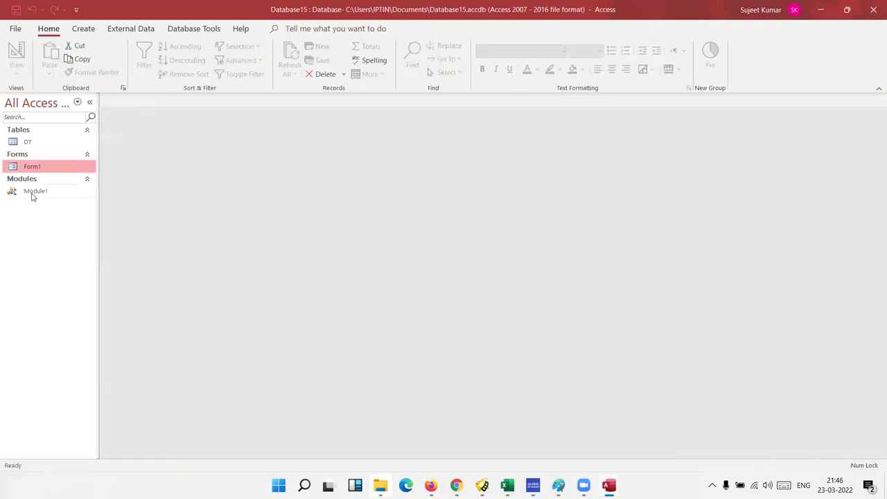
# Run Form1, replace the 'Enter Name' default with test text, then close and reopen it.
pyautogui.doubleClick(35, 169)
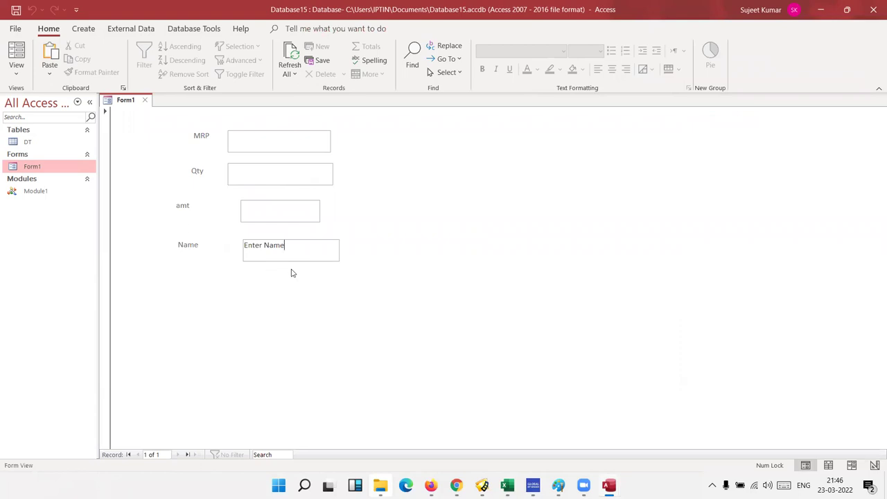
pyautogui.moveTo(295, 257); pyautogui.dragTo(228, 241)
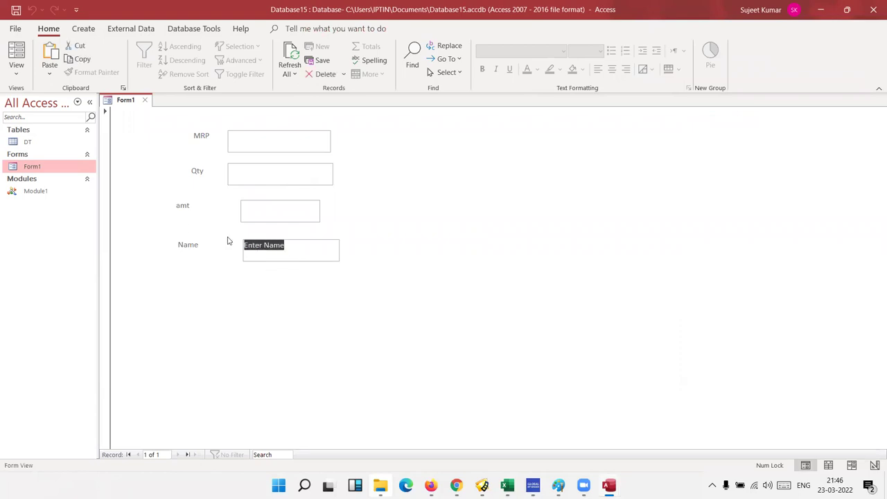
pyautogui.press('Delete')
pyautogui.write('Name')
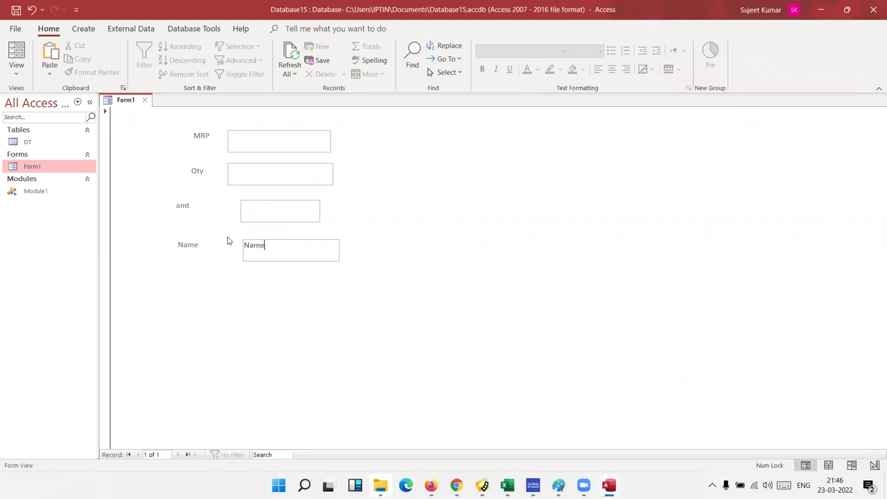
pyautogui.press('BackSpace')
pyautogui.press('BackSpace')
pyautogui.press('BackSpace')
pyautogui.write('Puja')
pyautogui.press('BackSpace')
pyautogui.press('BackSpace')
pyautogui.press('BackSpace')
pyautogui.press('BackSpace')
pyautogui.click(145, 100)
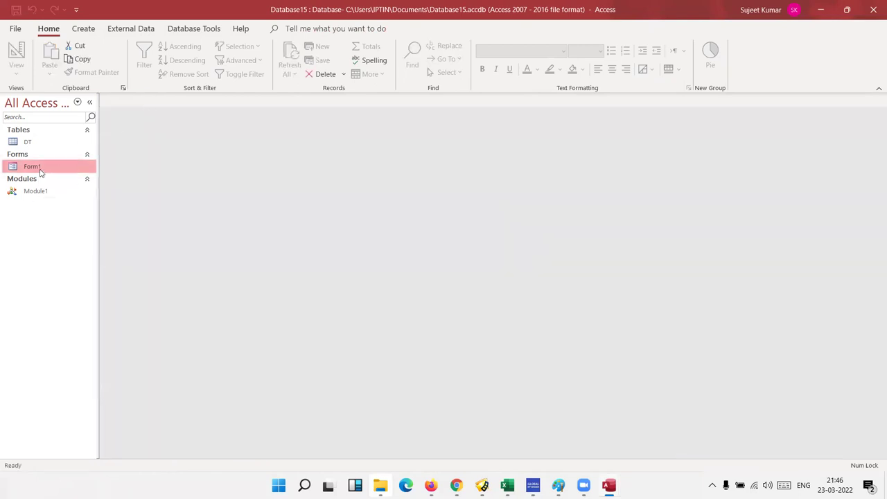
pyautogui.doubleClick(39, 170)
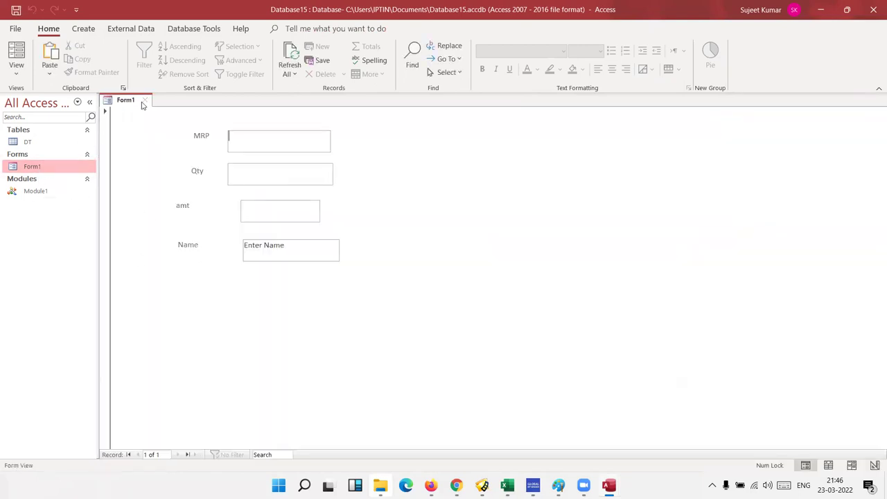
# Open Form1 in Design View and create a Code Builder procedure for the Name box's On Enter event.
pyautogui.click(145, 100)
pyautogui.rightClick(62, 163)
pyautogui.click(89, 203)
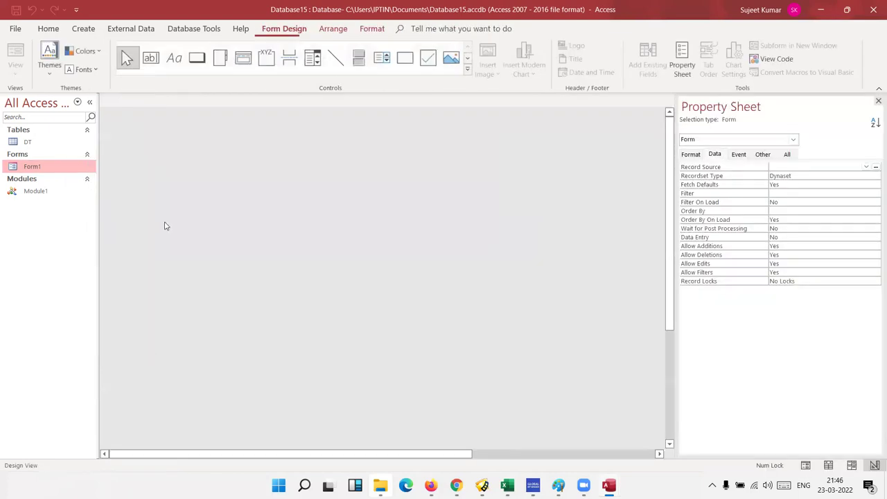
pyautogui.click(263, 273)
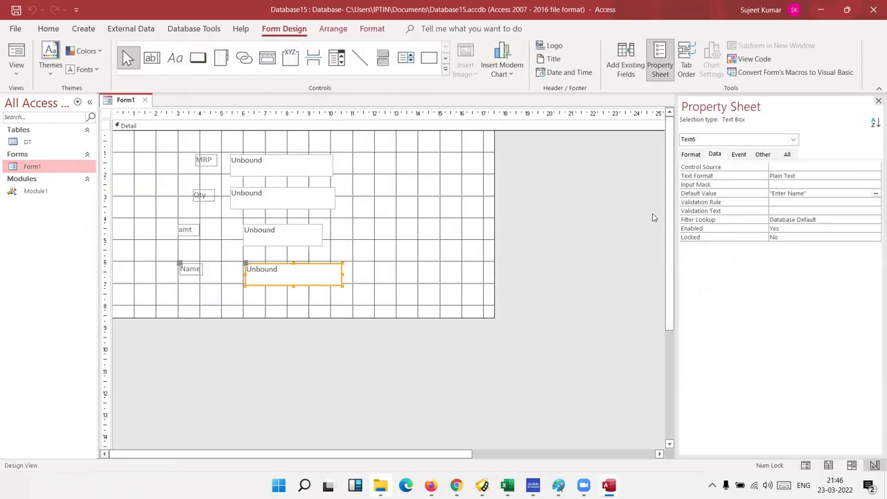
pyautogui.click(739, 154)
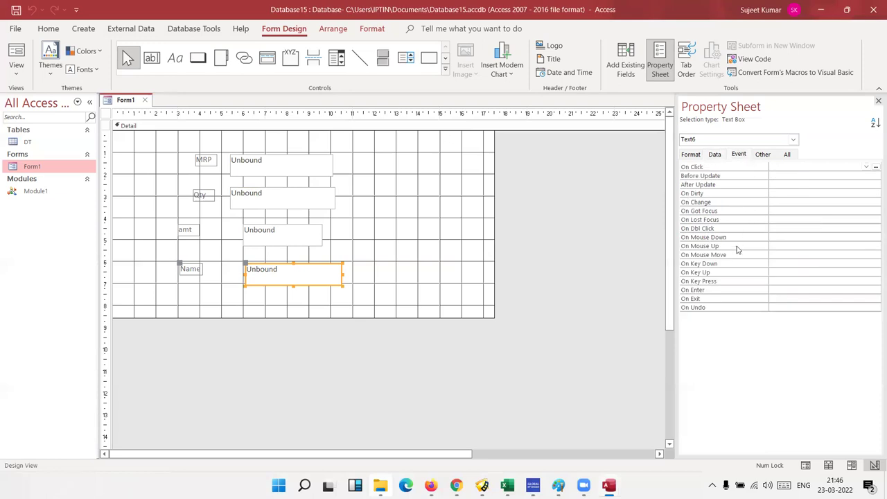
pyautogui.click(809, 290)
pyautogui.click(875, 290)
pyautogui.click(416, 143)
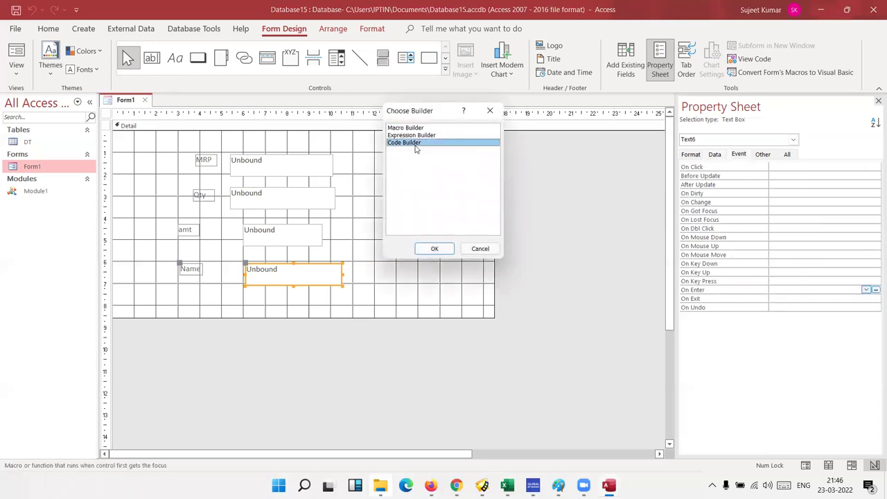
pyautogui.click(437, 248)
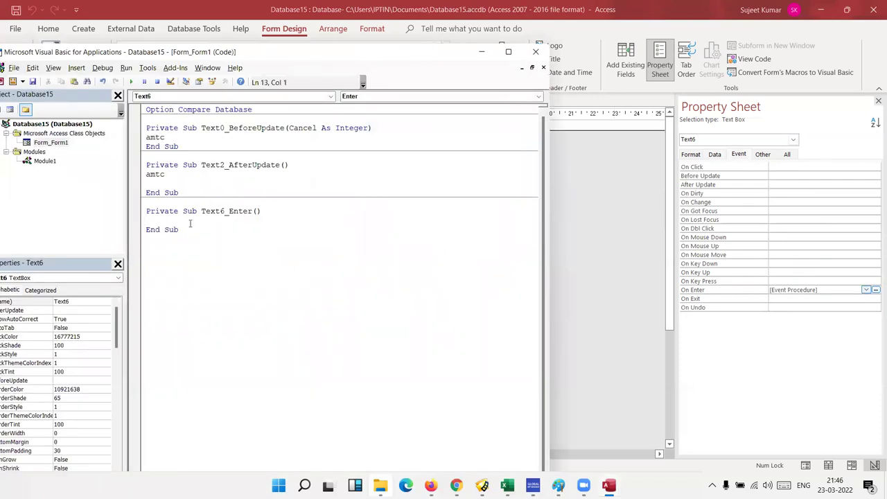
# Write Me.Text6.Value = "" in Text6_Enter, then close the editor and save Form1.
pyautogui.write('me')
pyautogui.write('.')
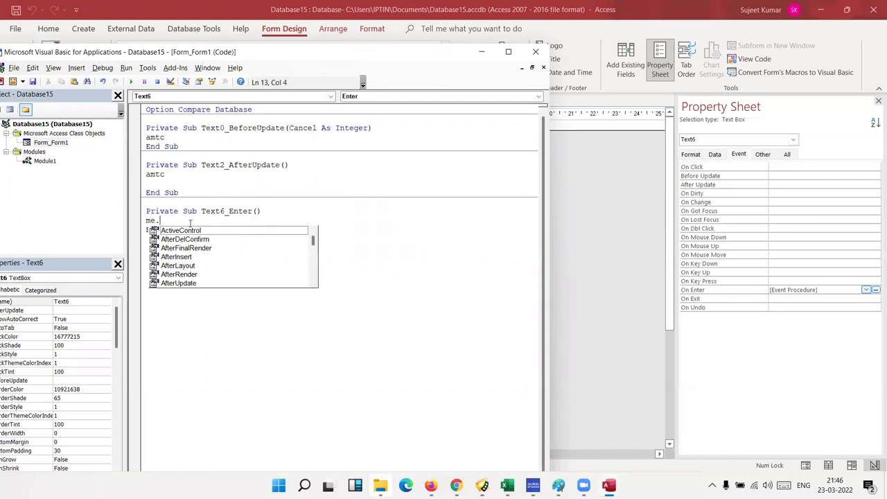
pyautogui.write('te')
pyautogui.press('Down')
pyautogui.press('Down')
pyautogui.press('Down')
pyautogui.press('Tab')
pyautogui.write('.v')
pyautogui.press('Down')
pyautogui.press('Down')
pyautogui.press('Tab')
pyautogui.write('= ')
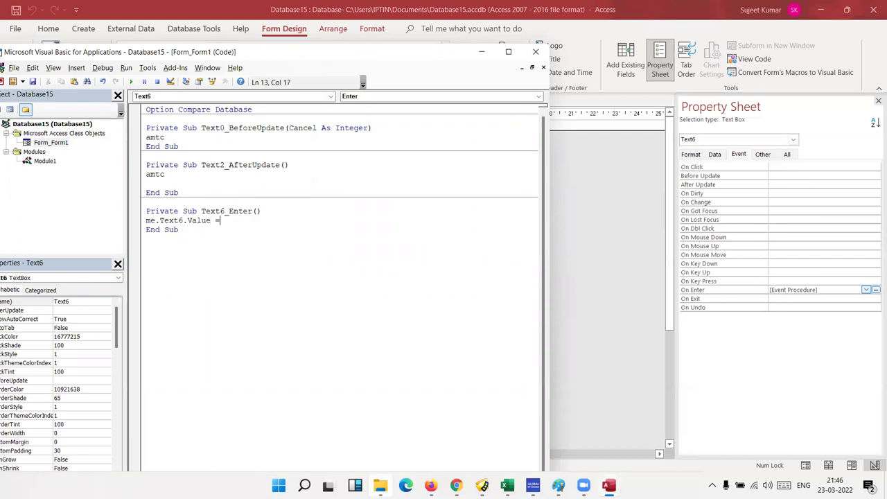
pyautogui.write('""')
pyautogui.click(201, 239)
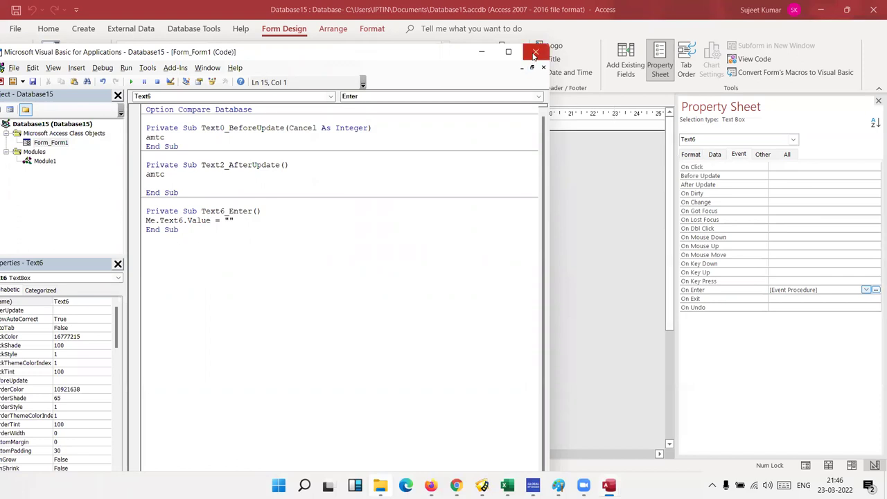
pyautogui.click(535, 52)
pyautogui.click(144, 100)
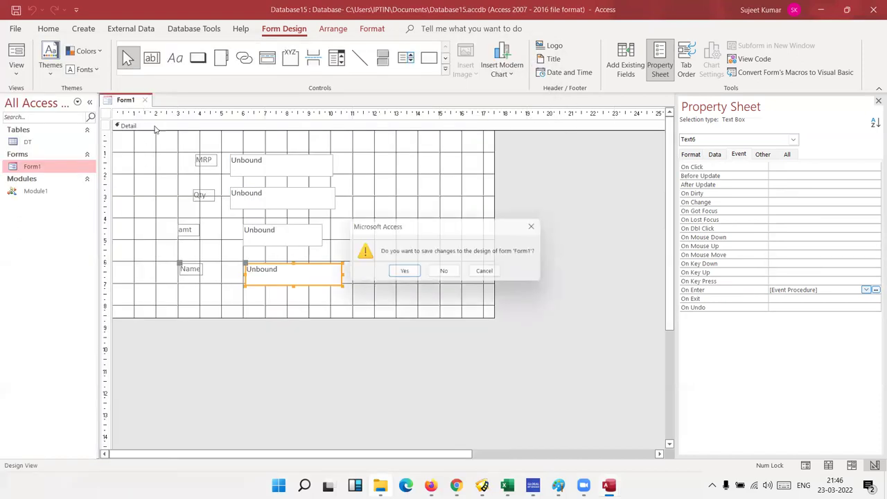
pyautogui.click(402, 271)
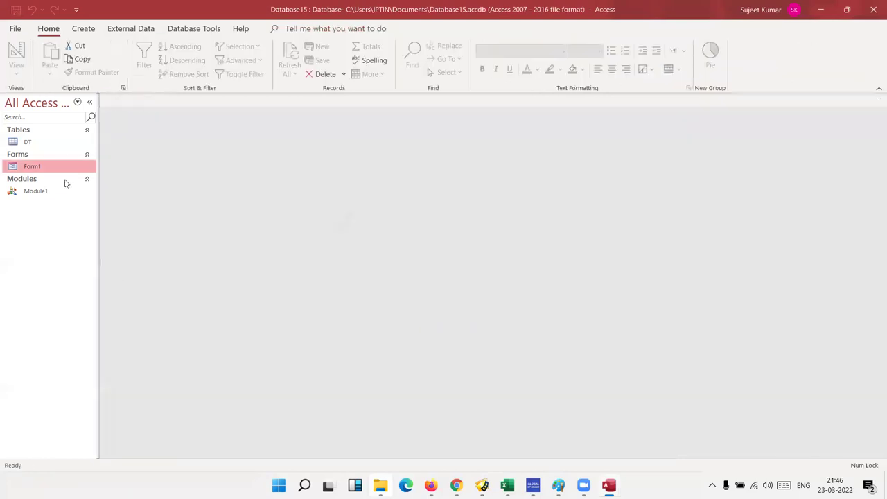
# Run Form1 and confirm entering the Name box clears its text, even after typing a name.
pyautogui.doubleClick(66, 167)
pyautogui.click(293, 252)
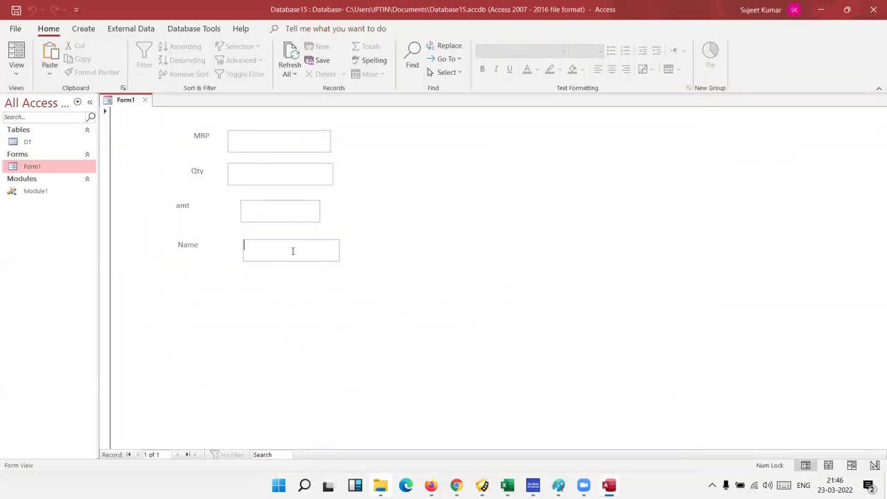
pyautogui.click(277, 217)
pyautogui.click(272, 250)
pyautogui.write('Puja')
pyautogui.click(245, 211)
pyautogui.click(266, 249)
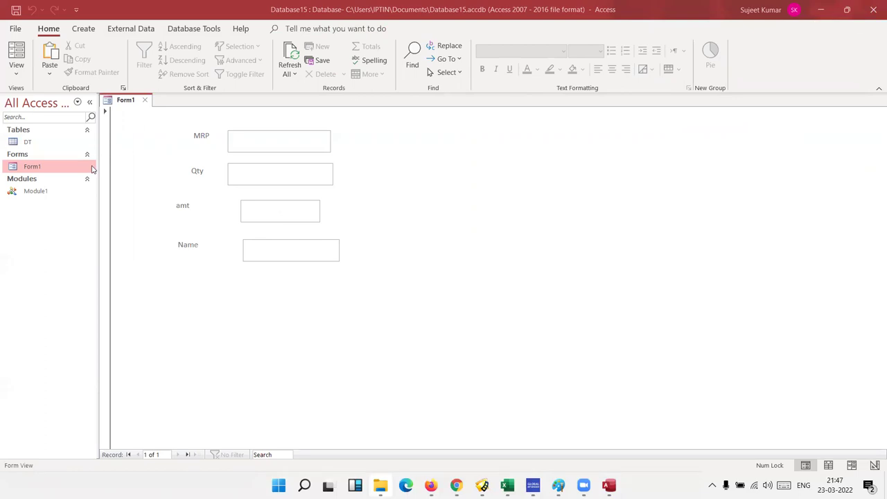
# Click through the empty MRP, Qty and amt boxes, then bring up the window overview.
pyautogui.click(136, 176)
pyautogui.click(268, 143)
pyautogui.click(265, 172)
pyautogui.click(264, 148)
pyautogui.click(257, 173)
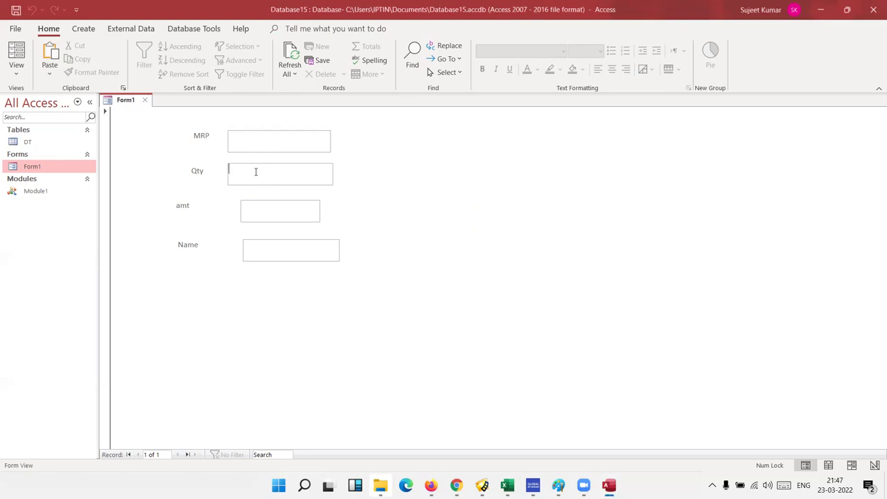
pyautogui.click(257, 203)
pyautogui.click(253, 174)
pyautogui.click(252, 146)
pyautogui.press('super+Tab')
pyautogui.press('Right')
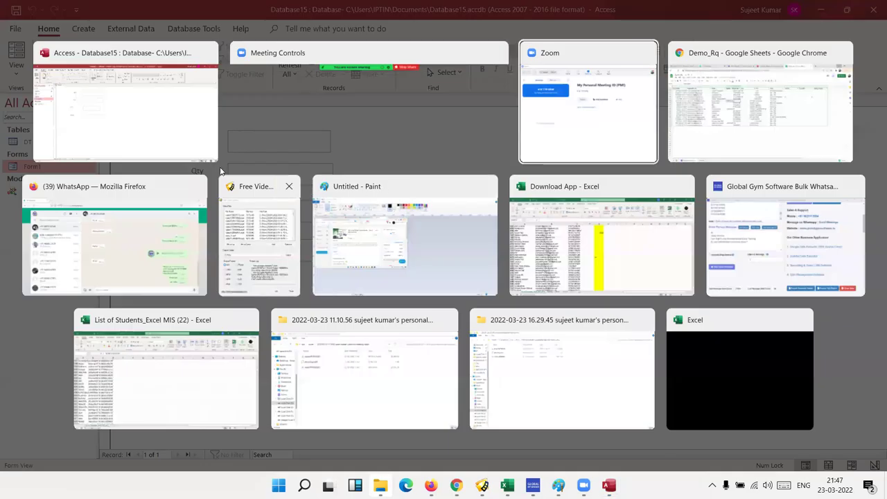
pyautogui.press('Escape')
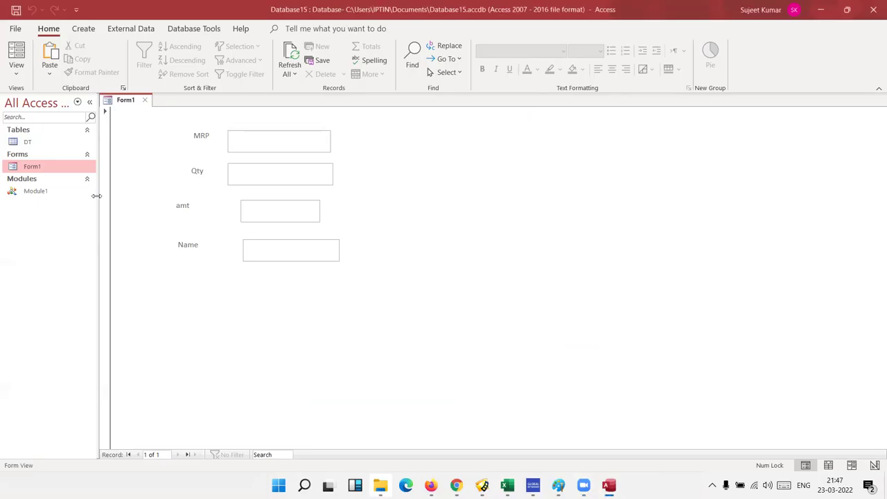
pyautogui.doubleClick(36, 193)
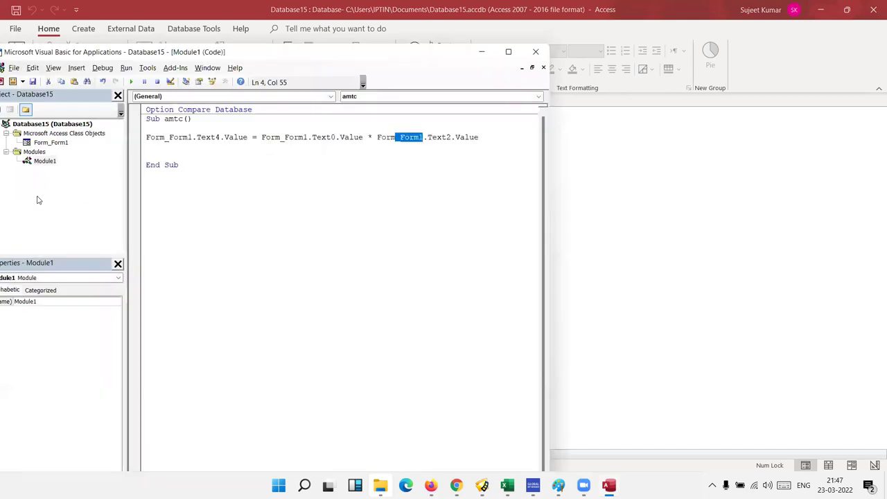
pyautogui.doubleClick(178, 139)
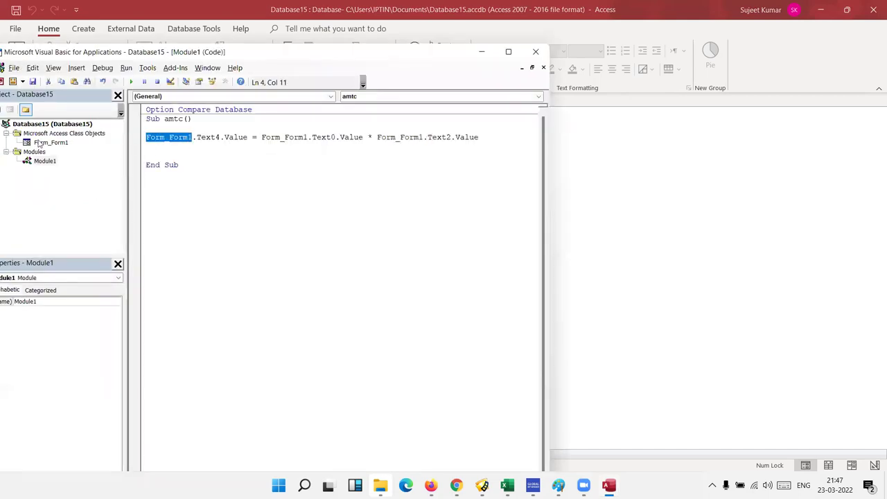
pyautogui.doubleClick(208, 138)
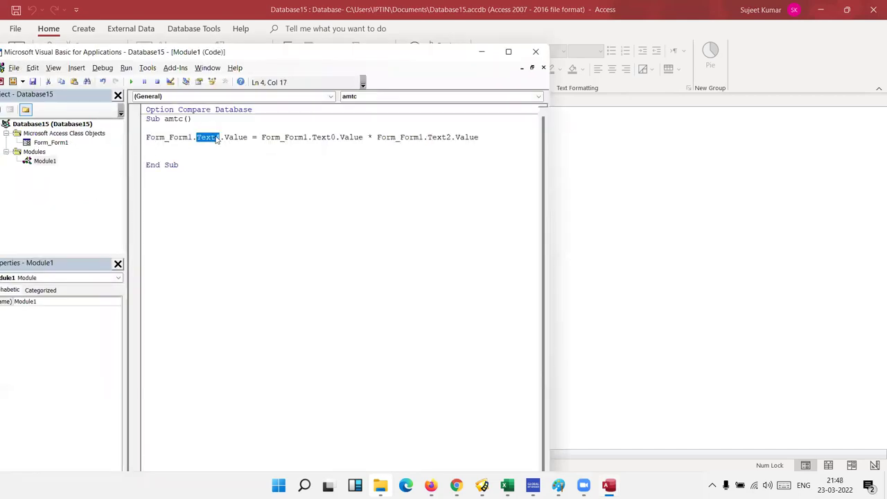
pyautogui.click(234, 139)
pyautogui.moveTo(339, 137); pyautogui.dragTo(442, 137)
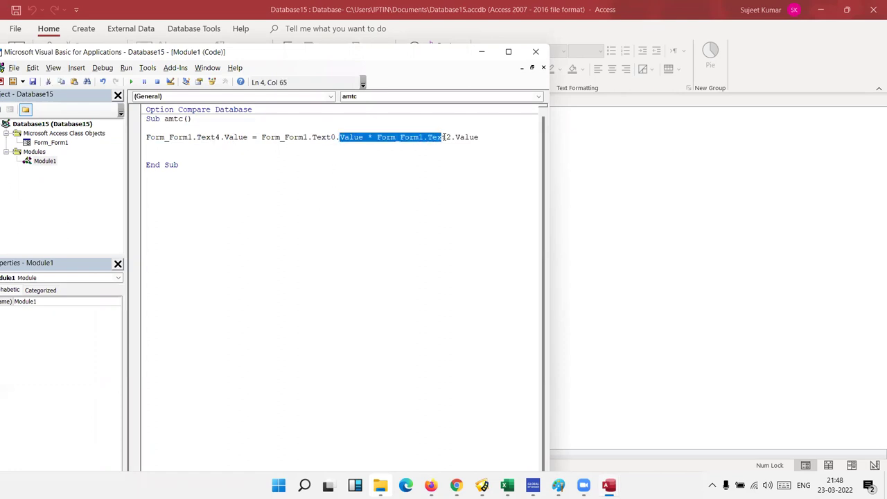
pyautogui.click(535, 52)
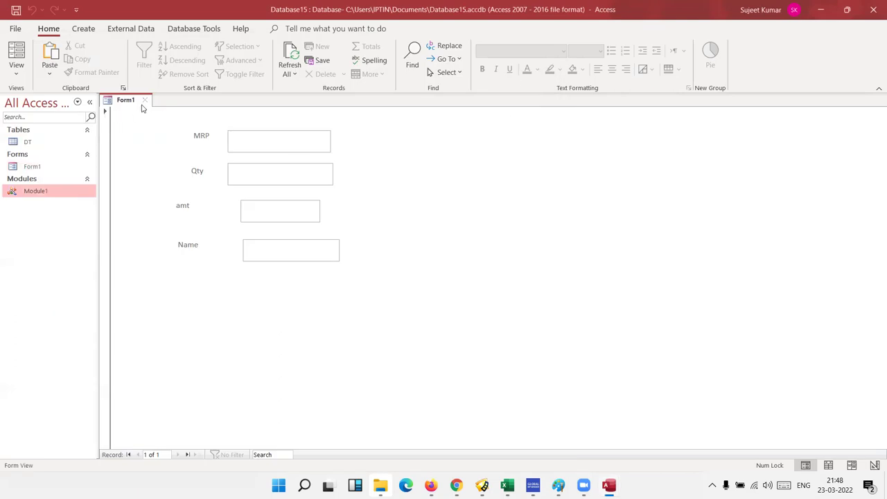
# Close Form1, restore the Access window and close Access.
pyautogui.click(145, 101)
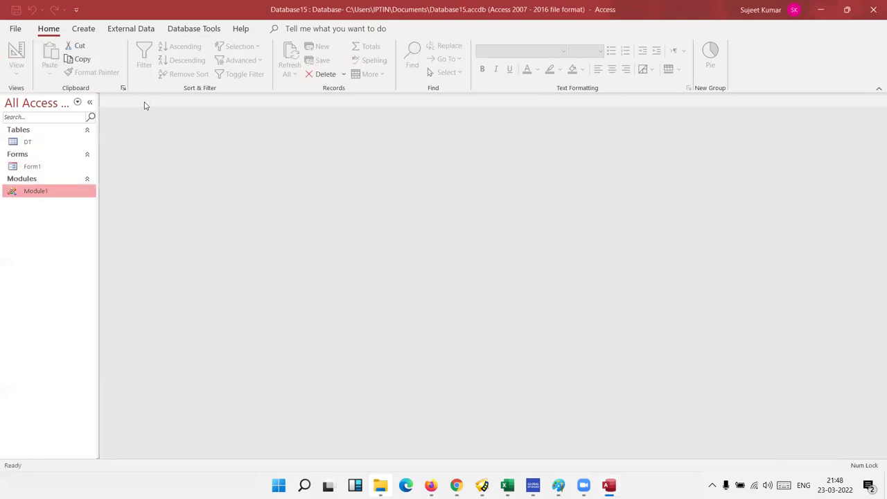
pyautogui.press('super+Down')
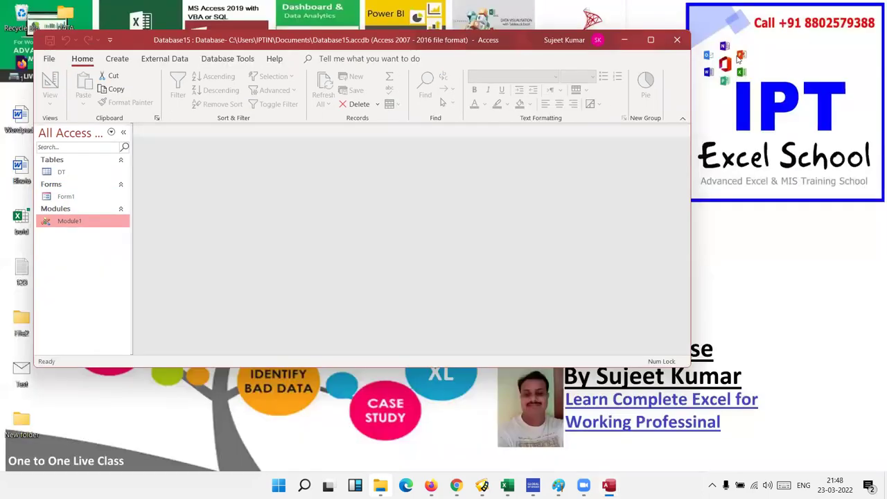
pyautogui.click(677, 38)
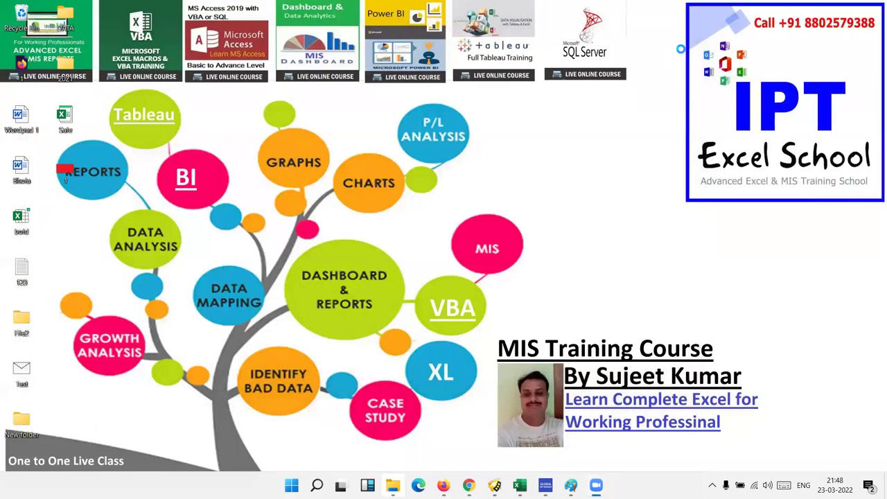